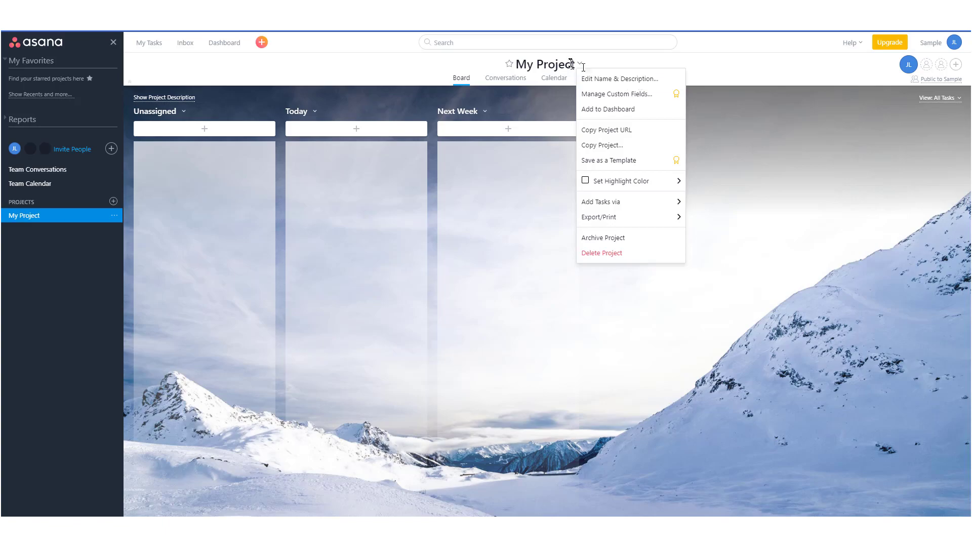
# Rename the project My Project as "Project 1"
pyautogui.click(646, 80)
pyautogui.moveTo(506, 151); pyautogui.dragTo(331, 142)
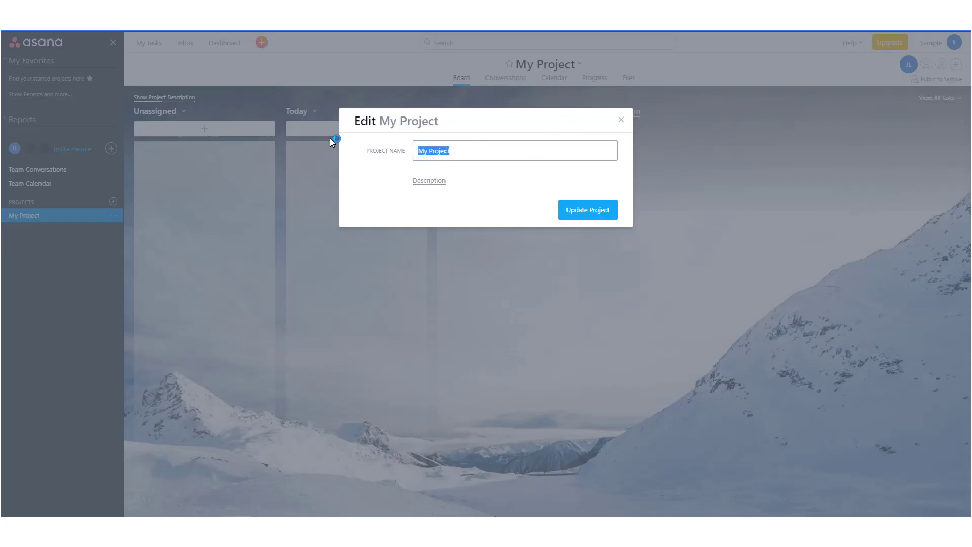
pyautogui.write('Project 1')
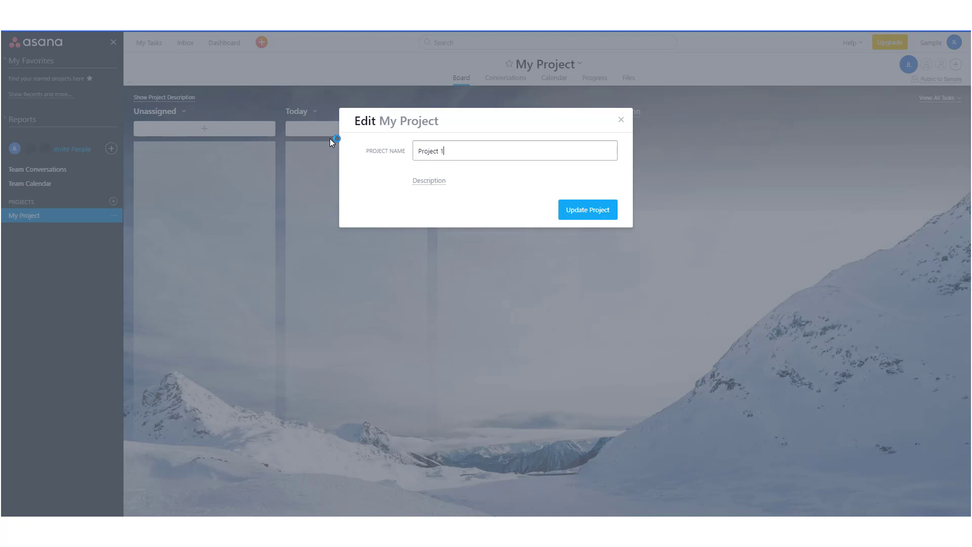
pyautogui.click(580, 212)
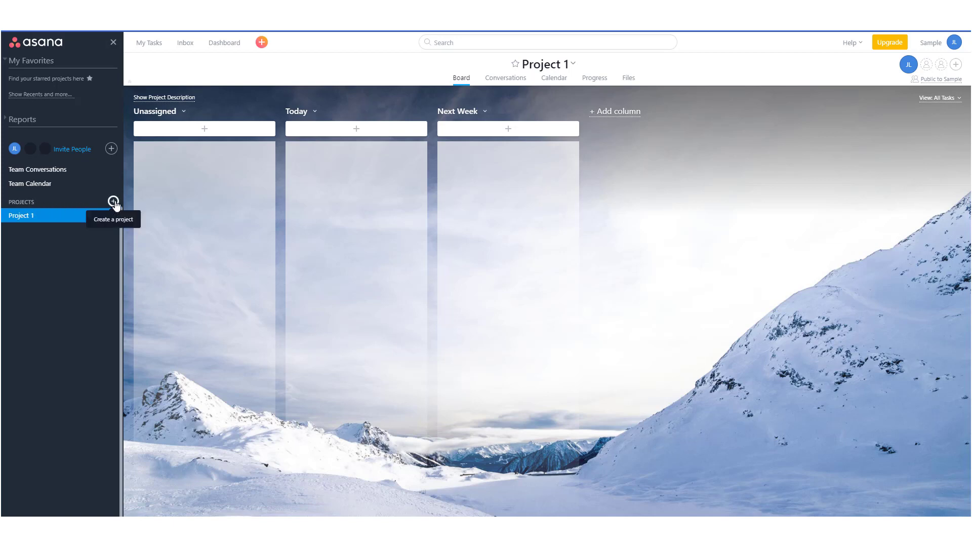
pyautogui.click(113, 201)
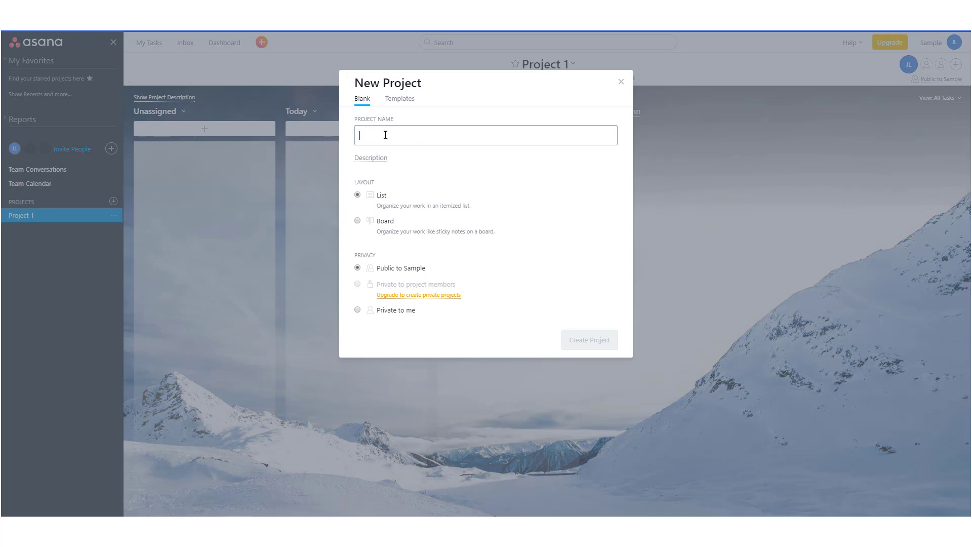
pyautogui.write('Project 2')
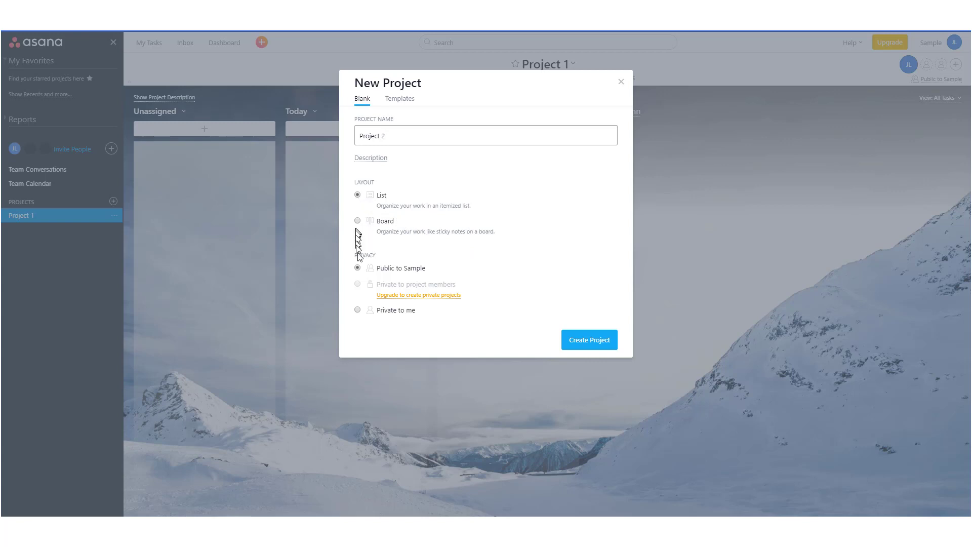
pyautogui.moveTo(442, 81); pyautogui.dragTo(695, 117)
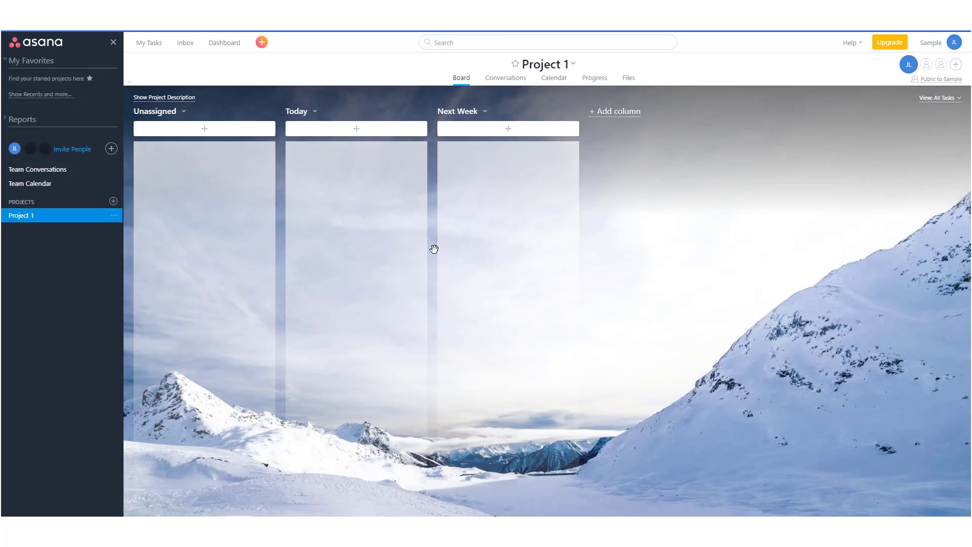
pyautogui.moveTo(210, 114)
pyautogui.mouseDown()
pyautogui.moveTo(738, 174)
pyautogui.moveTo(226, 119)
pyautogui.mouseUp()
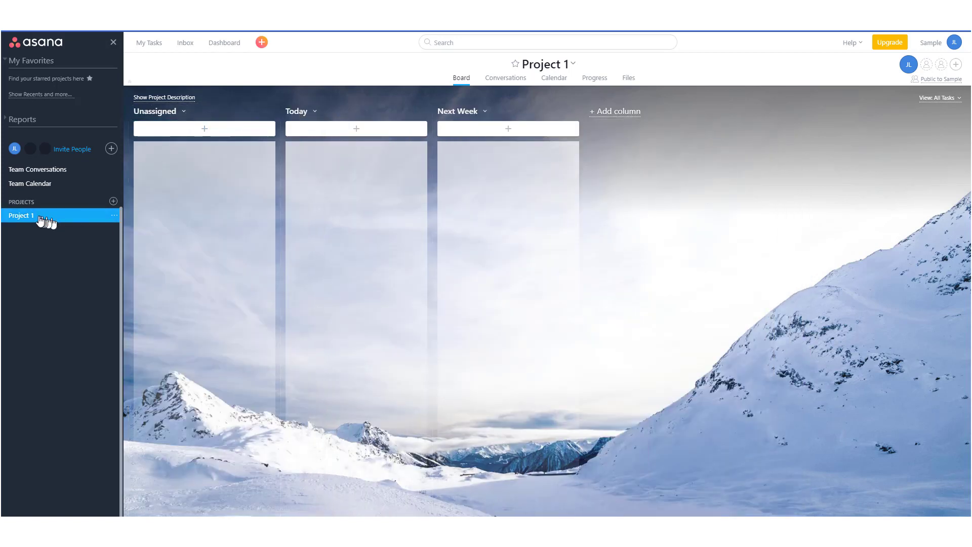
# Create a blank project named "Project 2" with the List layout, public to Sample
pyautogui.click(113, 201)
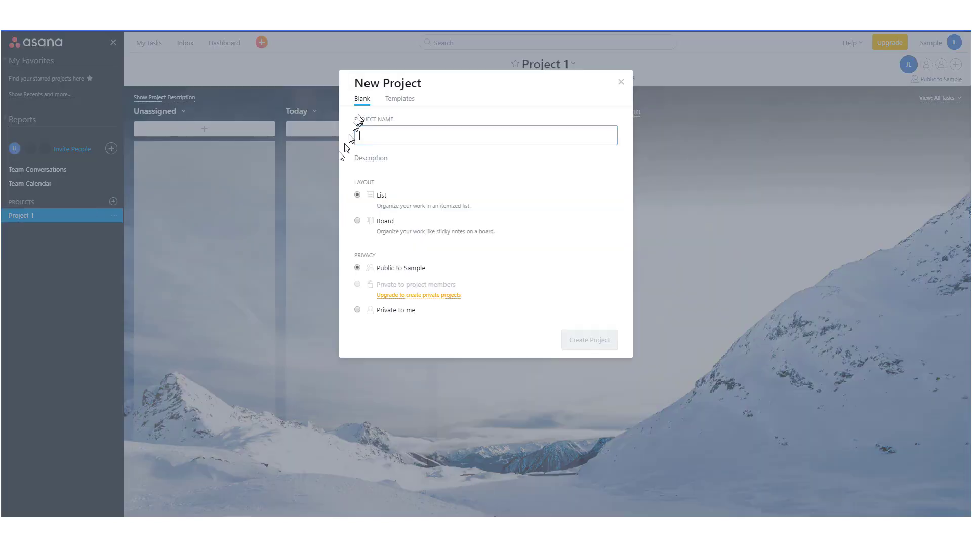
pyautogui.write('Project 2')
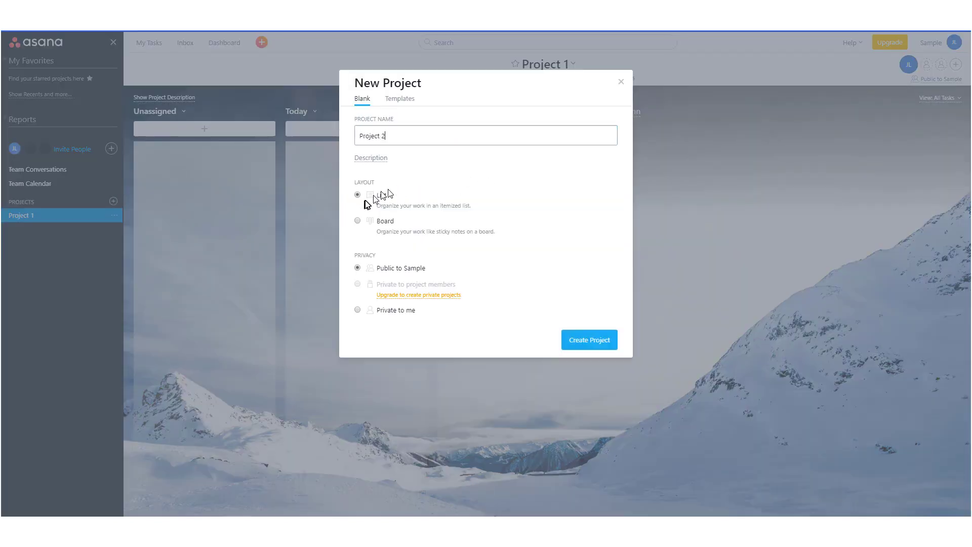
pyautogui.click(590, 341)
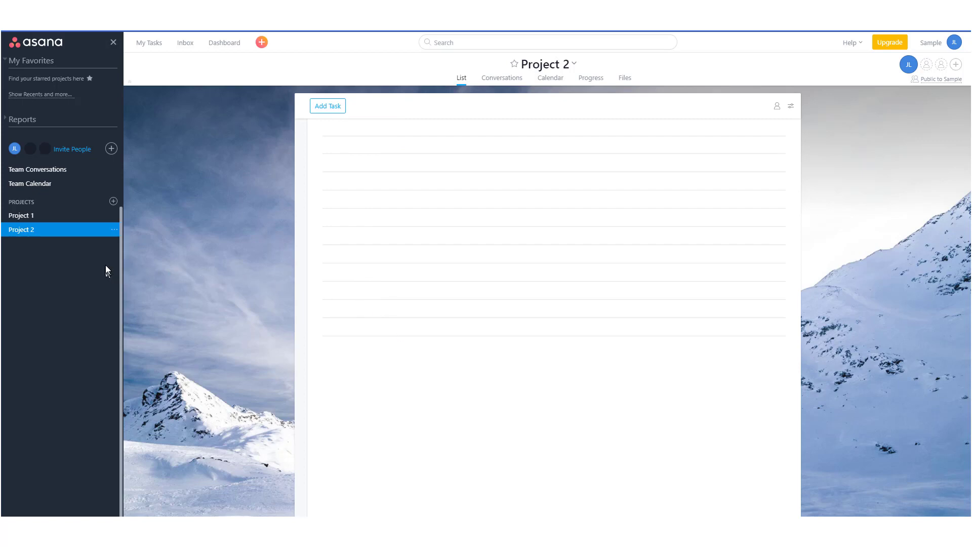
# Delete the Unassigned column from the board of Project 1
pyautogui.click(33, 215)
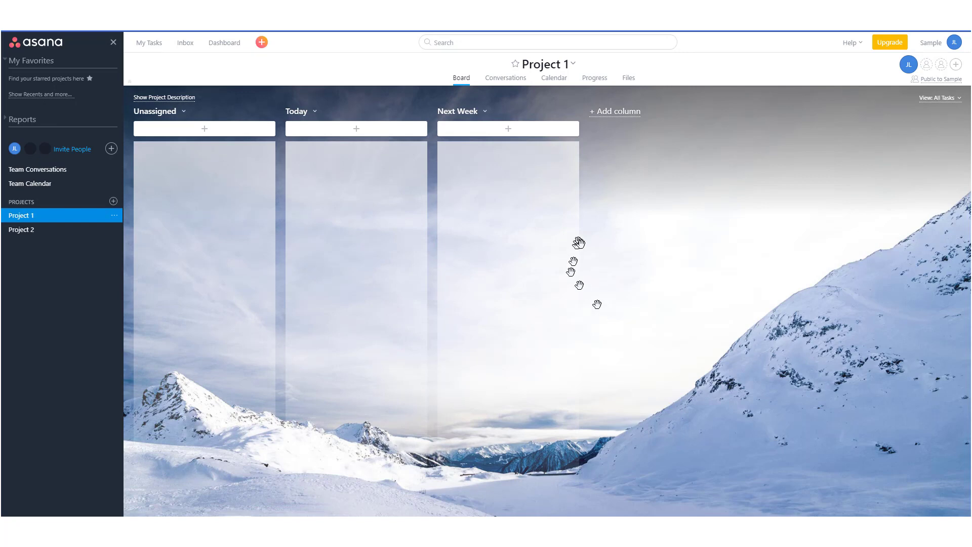
pyautogui.moveTo(215, 119)
pyautogui.mouseDown()
pyautogui.moveTo(699, 135)
pyautogui.moveTo(218, 139)
pyautogui.moveTo(213, 117)
pyautogui.mouseUp()
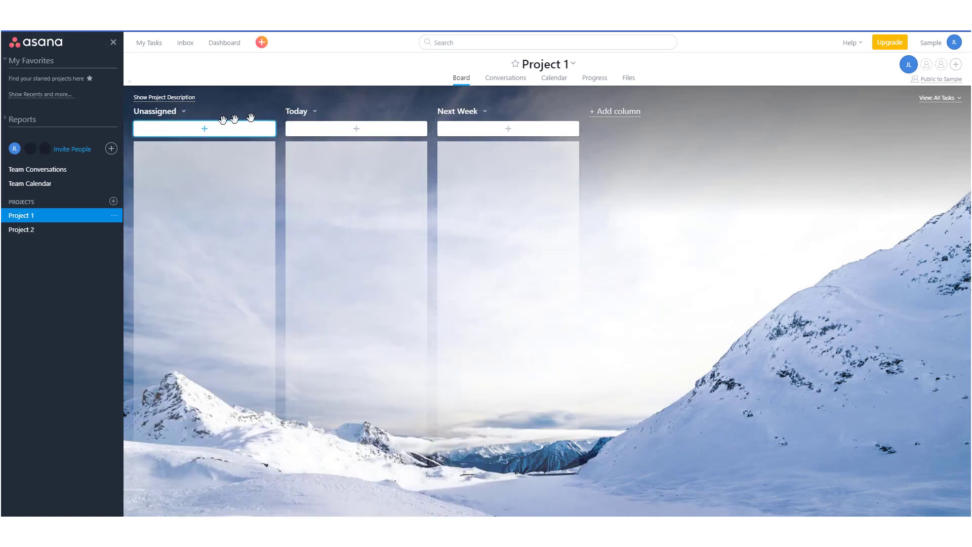
pyautogui.click(185, 113)
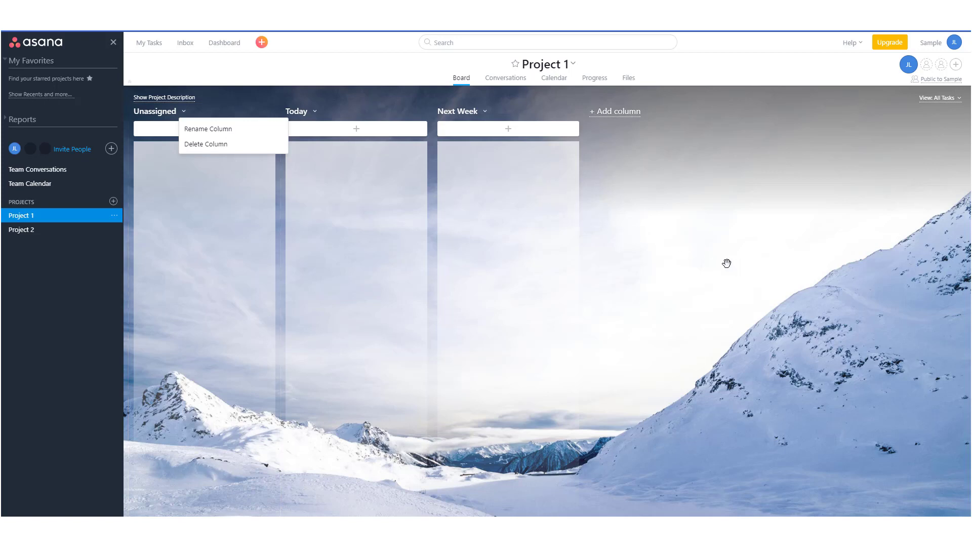
pyautogui.click(226, 145)
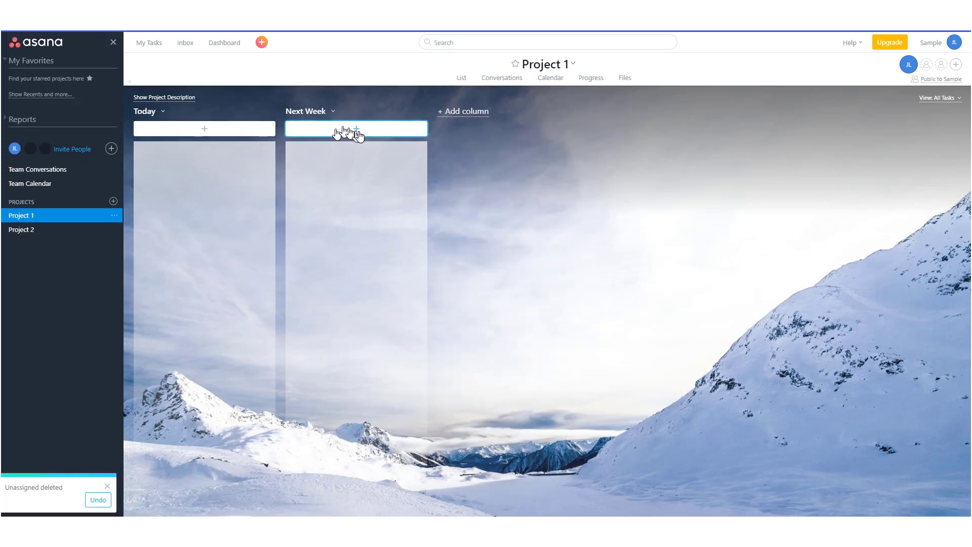
# Add three tasks named "task1", "asyh" and "asad" to the Next Week column
pyautogui.click(357, 131)
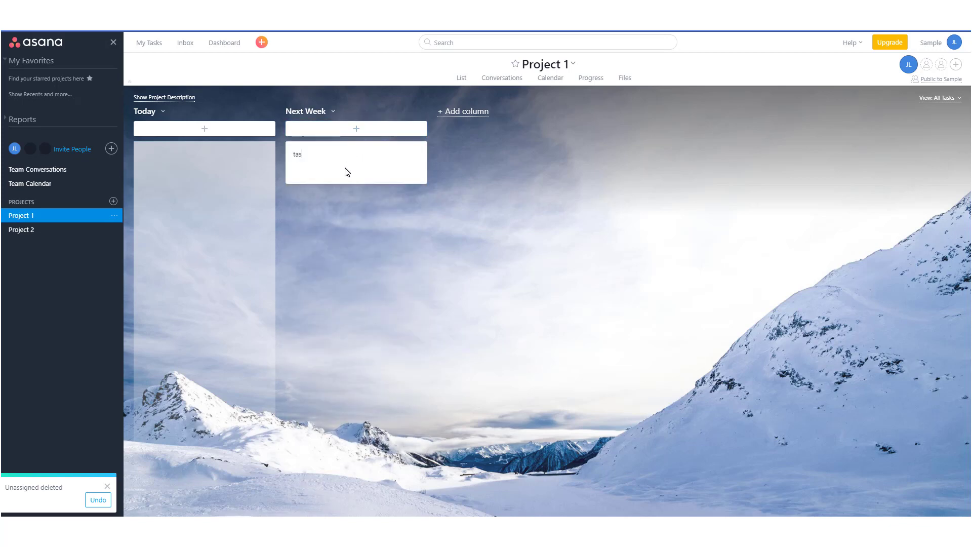
pyautogui.press('Return')
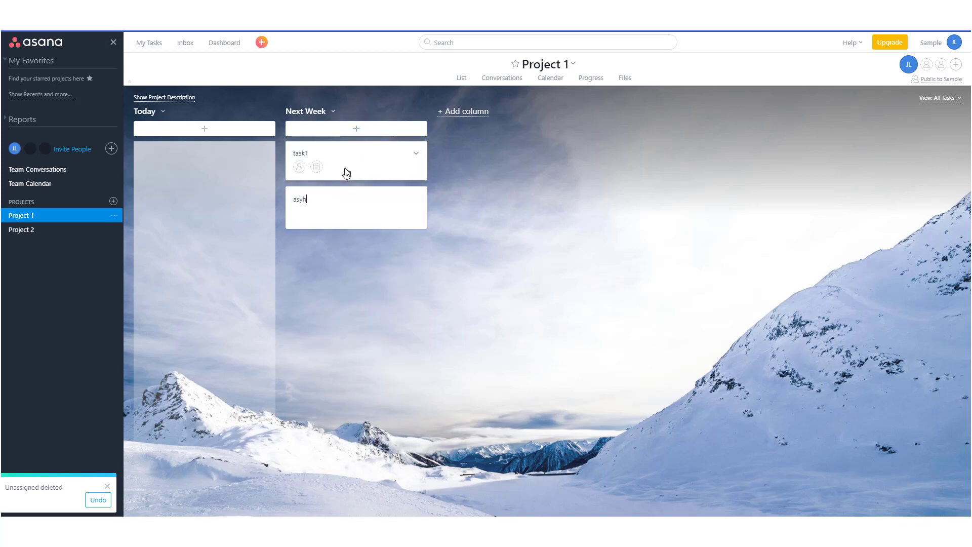
pyautogui.write('asyh')
pyautogui.press('Return')
pyautogui.press('Return')
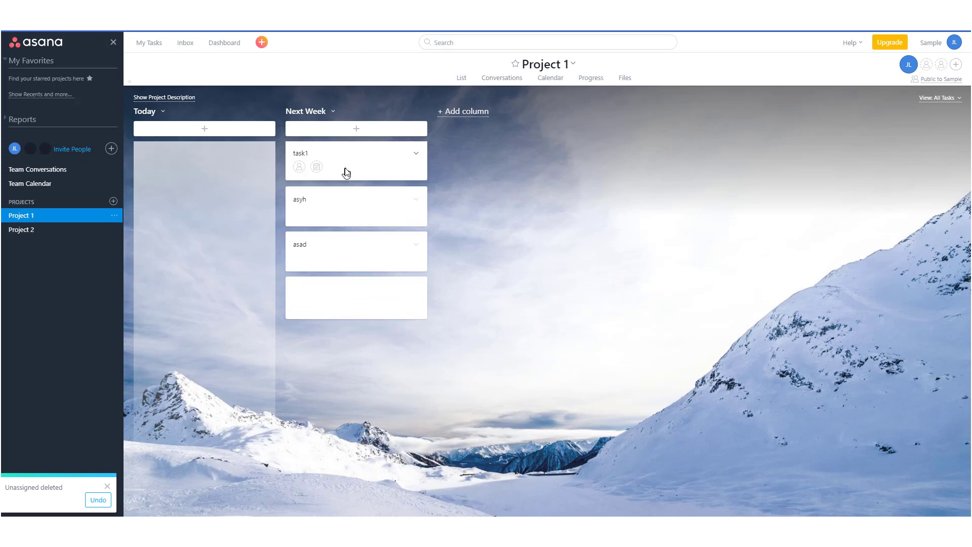
# Move task1 below the other tasks in the Next Week column and delete it
pyautogui.moveTo(373, 162); pyautogui.dragTo(400, 249)
pyautogui.click(416, 244)
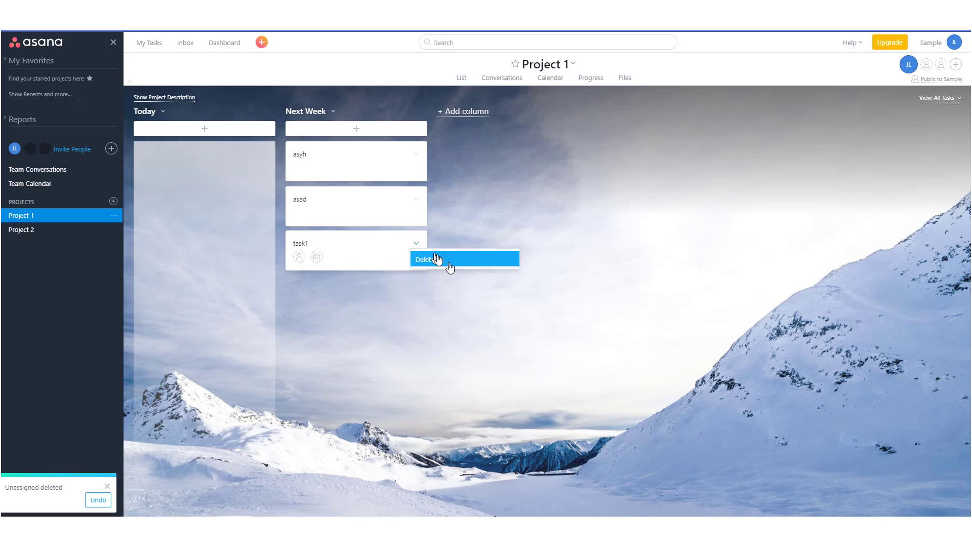
pyautogui.click(442, 265)
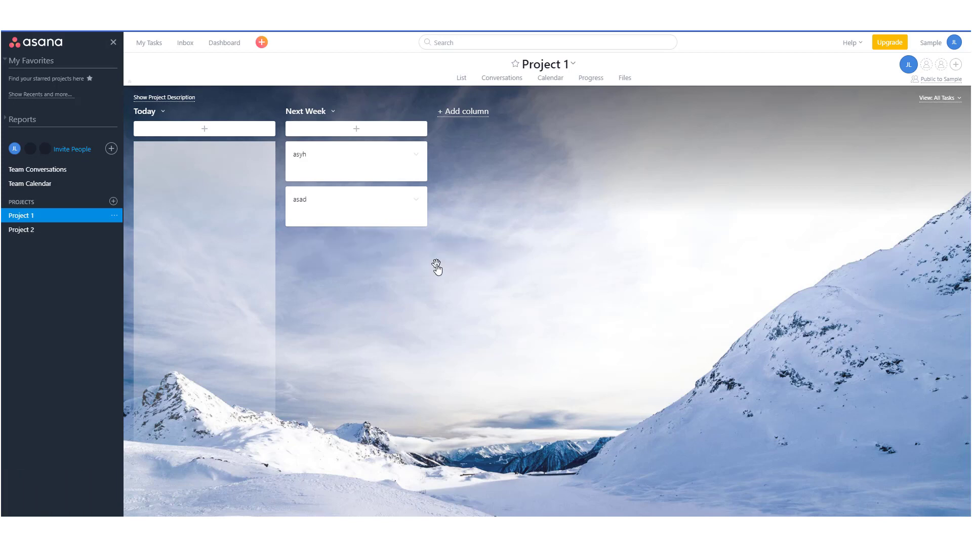
# Mark the asad task in the Next Week column as complete and close its details
pyautogui.click(324, 207)
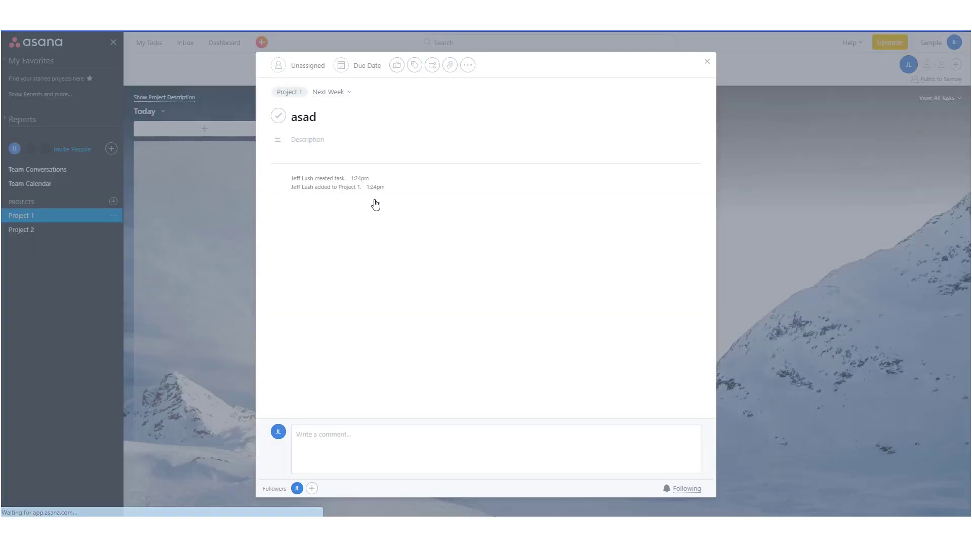
pyautogui.click(279, 119)
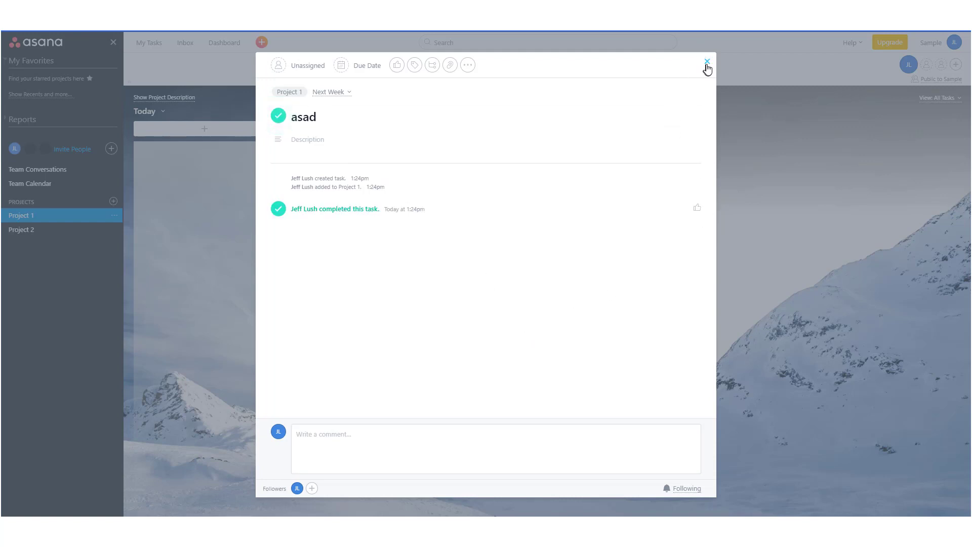
pyautogui.click(707, 63)
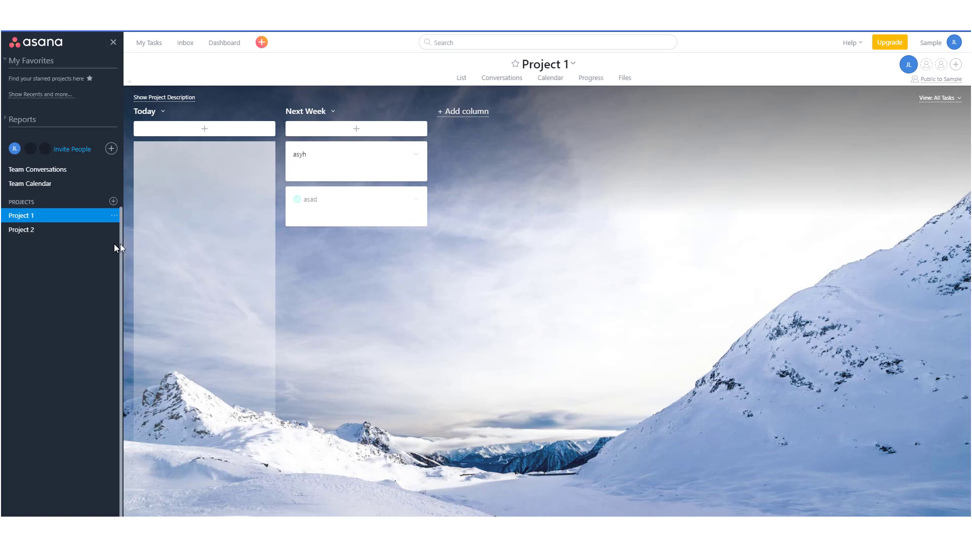
# Add a section named "Next Day:" to the task list of Project 2, leaving no blank task beneath it
pyautogui.click(32, 231)
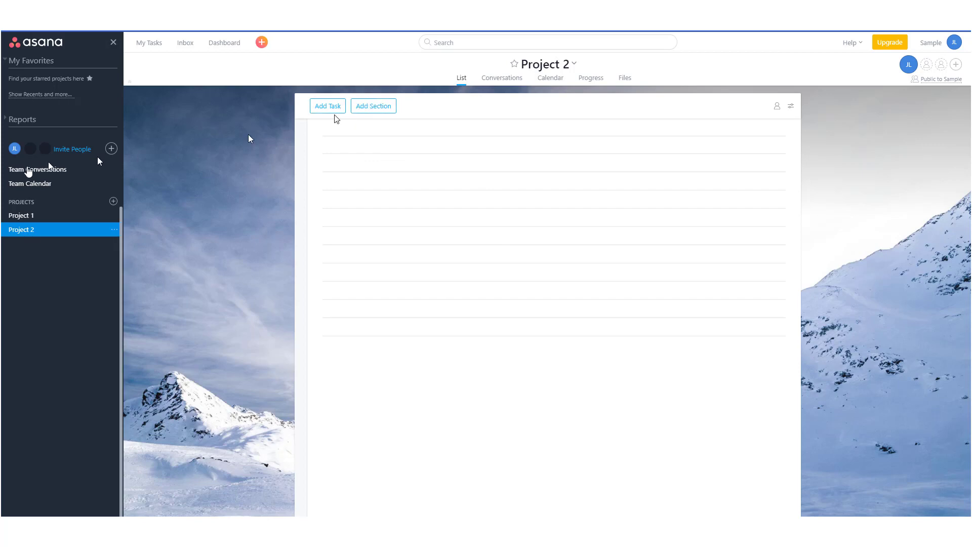
pyautogui.click(45, 216)
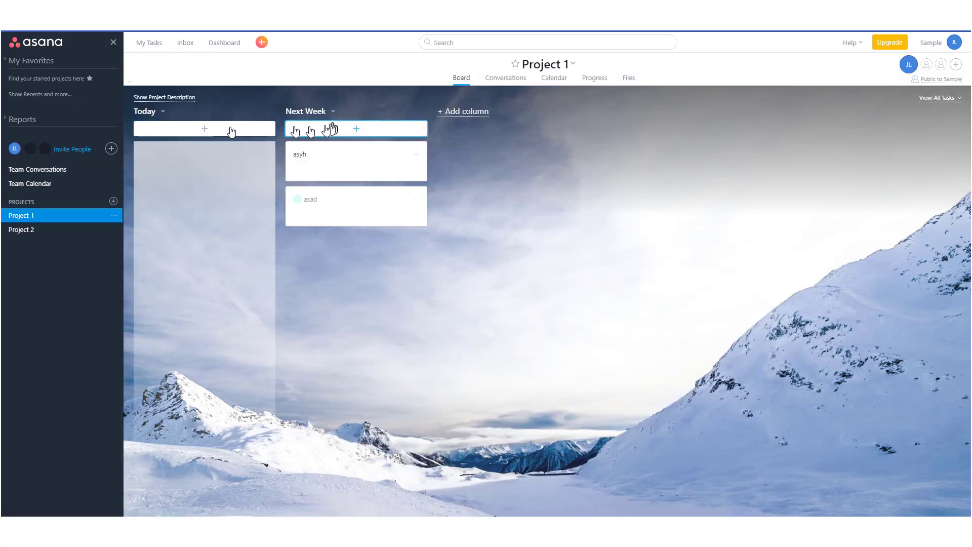
pyautogui.click(31, 230)
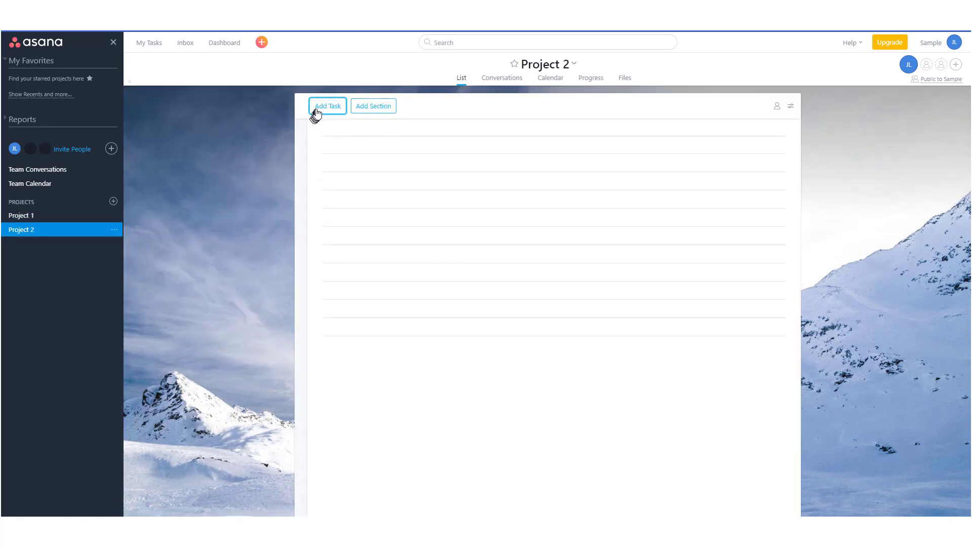
pyautogui.click(373, 105)
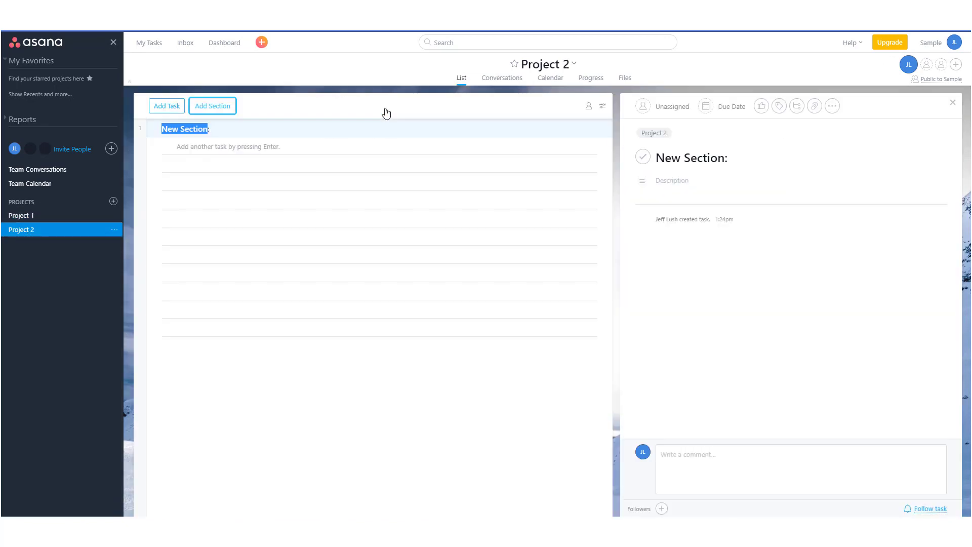
pyautogui.write('Next Day:')
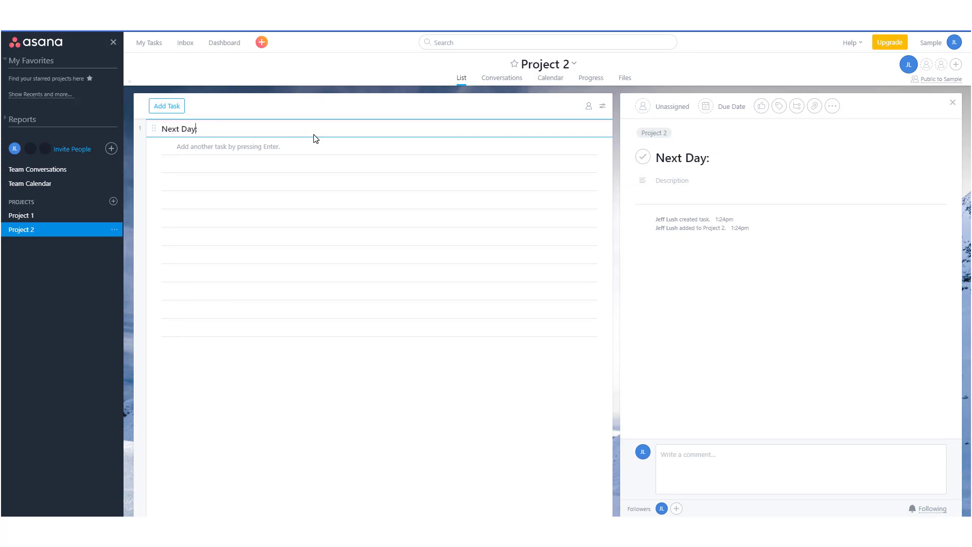
pyautogui.press('Return')
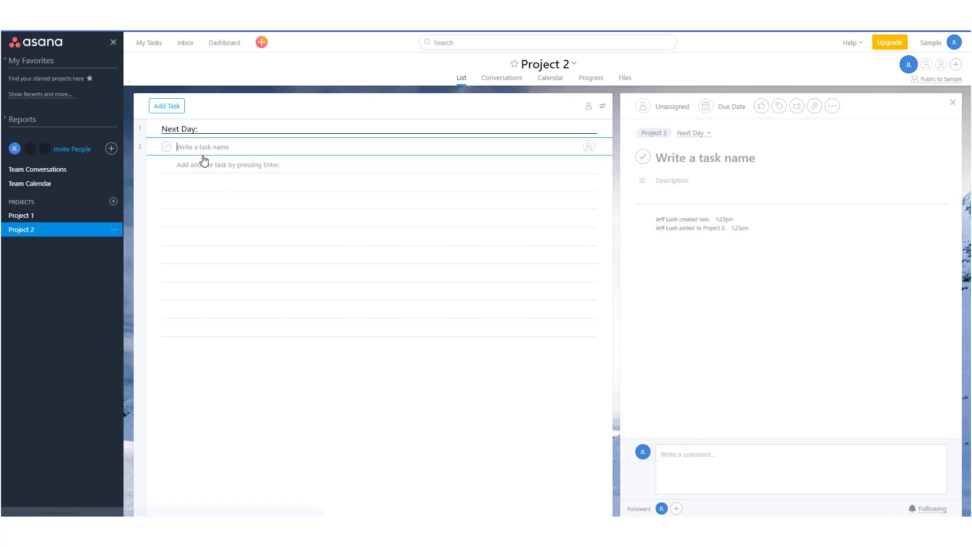
pyautogui.press('BackSpace')
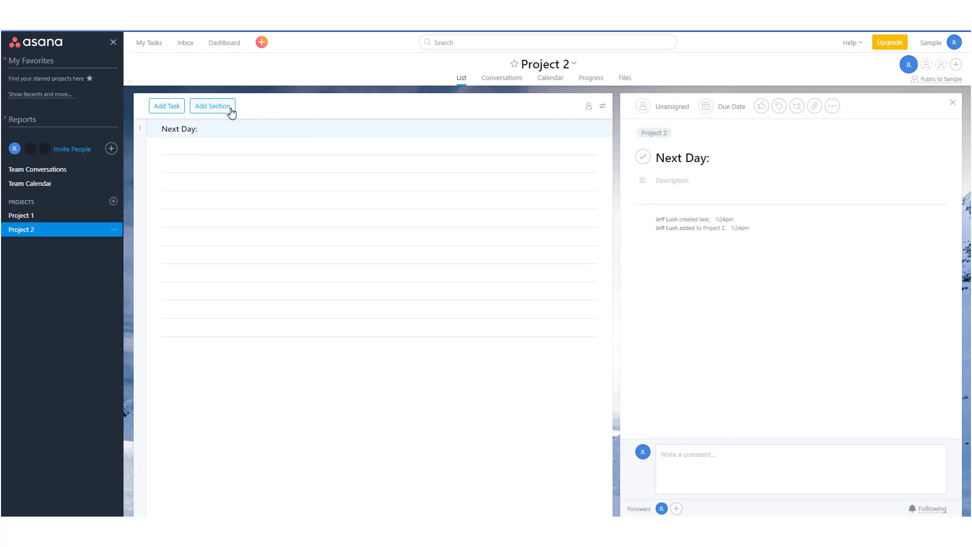
# Add a section named "Next Week:" below the Next Day section, with a blank task under it
pyautogui.click(231, 110)
pyautogui.write('Next Week:')
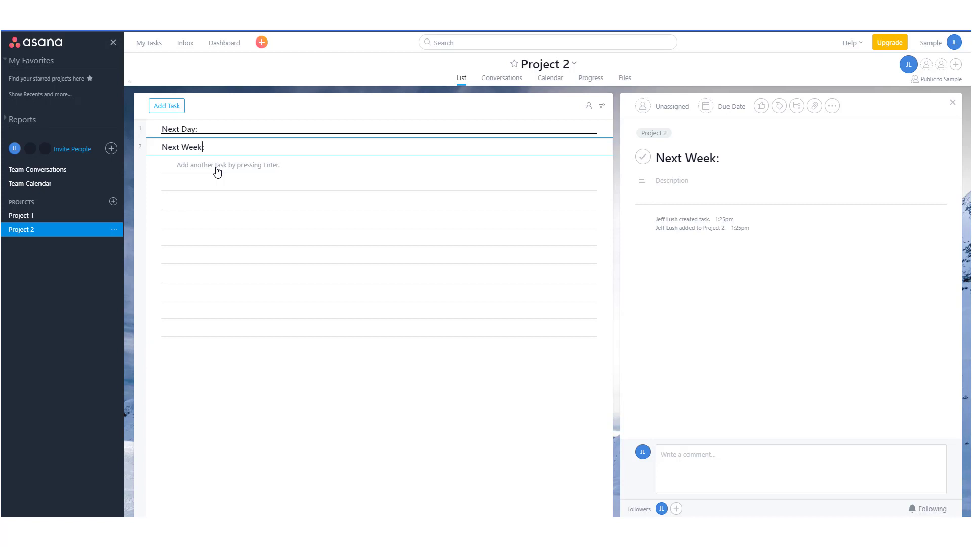
pyautogui.click(217, 170)
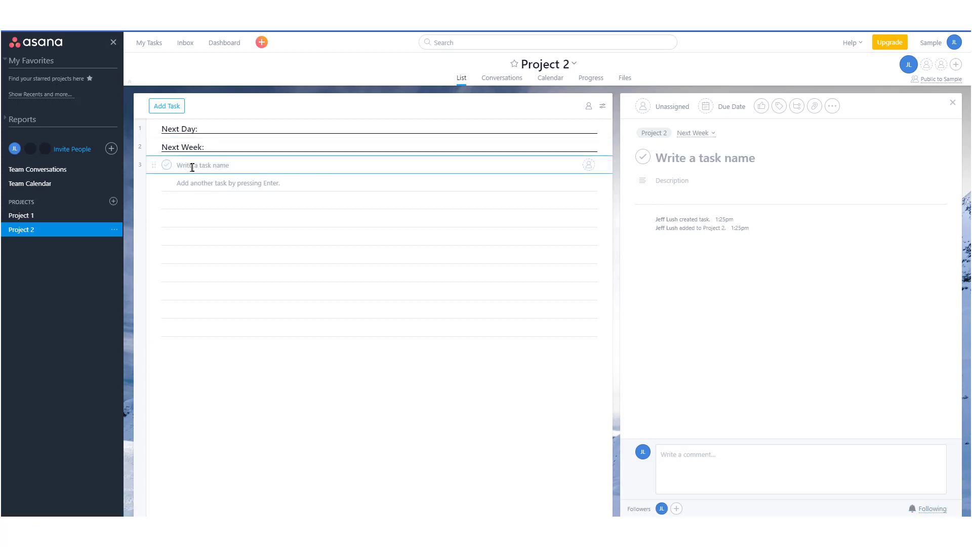
# Add a section named "Third Week:" below the blank task, removing and restoring the colon at the end of its name
pyautogui.moveTo(205, 110)
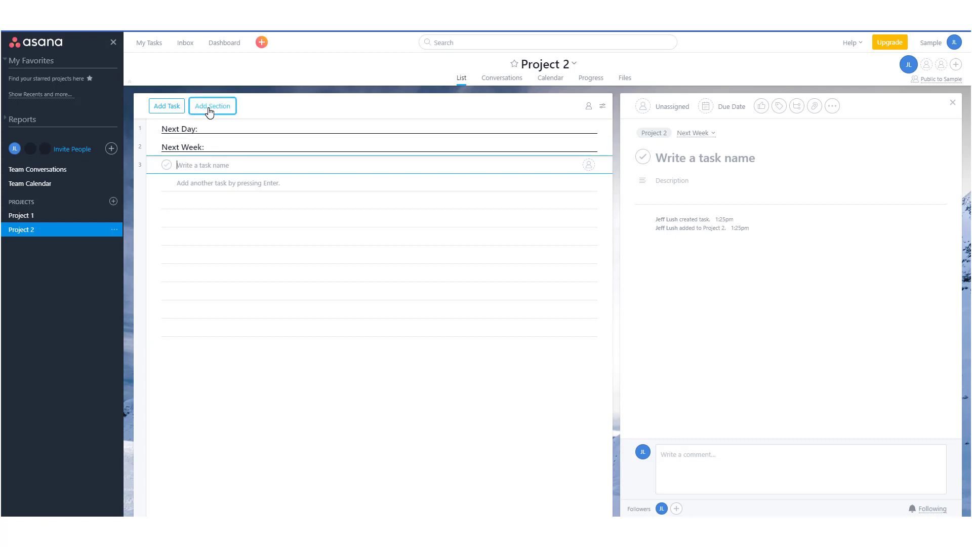
pyautogui.click(210, 107)
pyautogui.write('Third Week:')
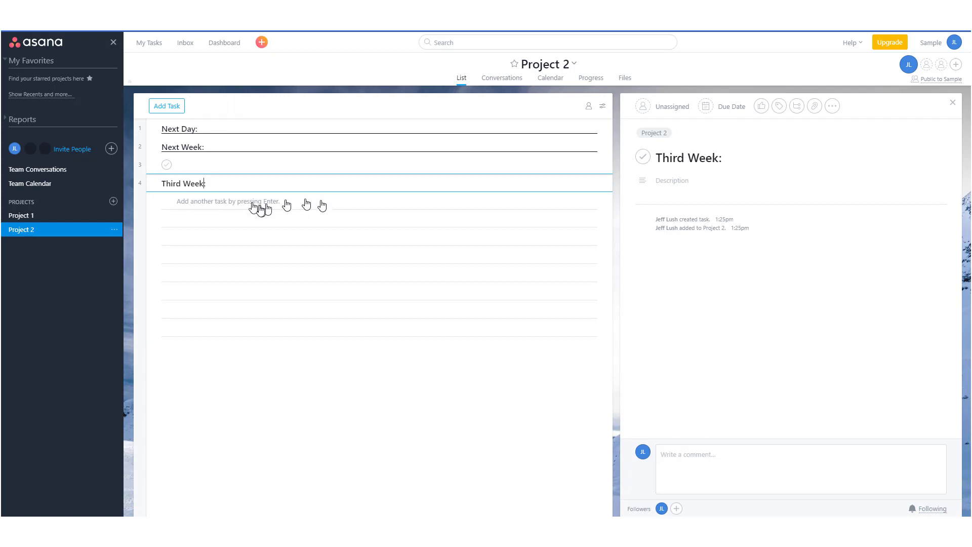
pyautogui.press('BackSpace')
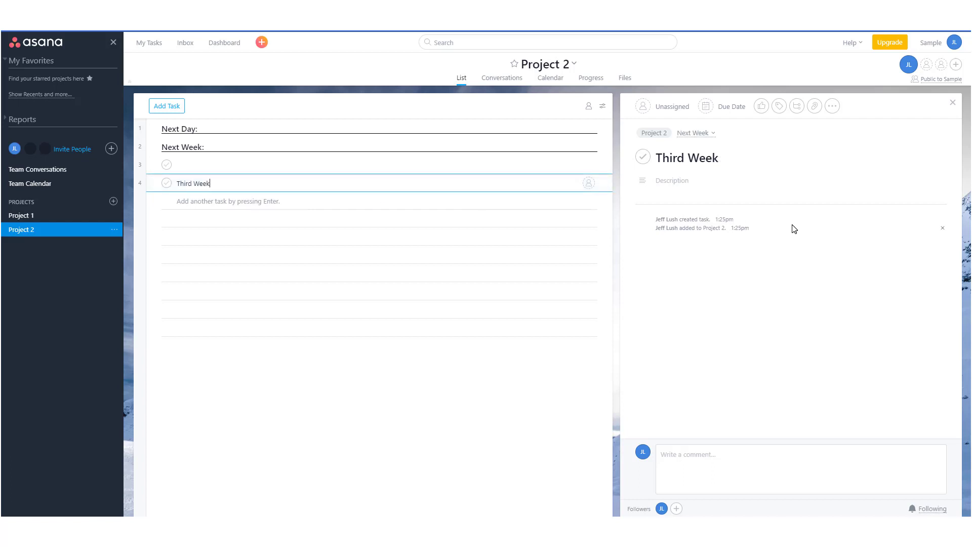
pyautogui.write(':')
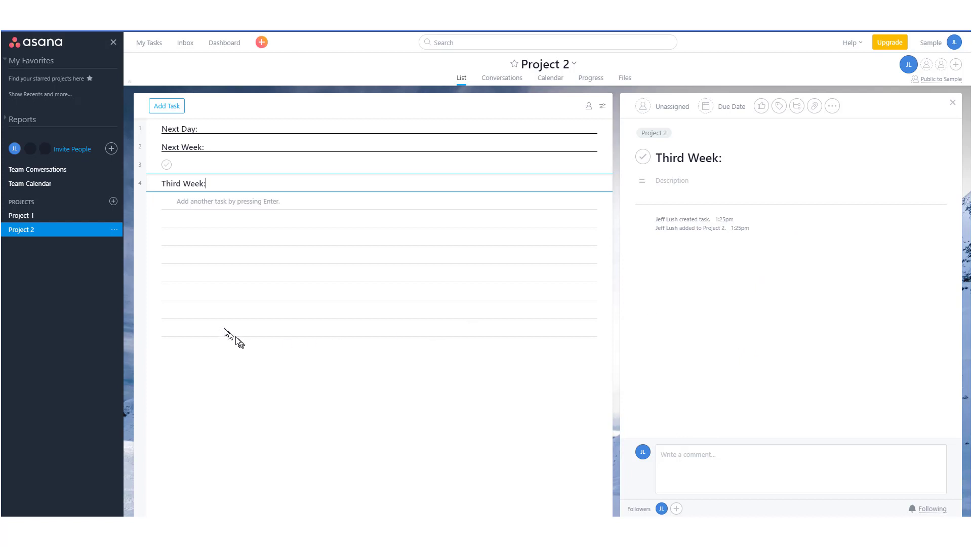
# Put a new blank task in the Next Day section and move the Third Week section above Next Week
pyautogui.press('Return')
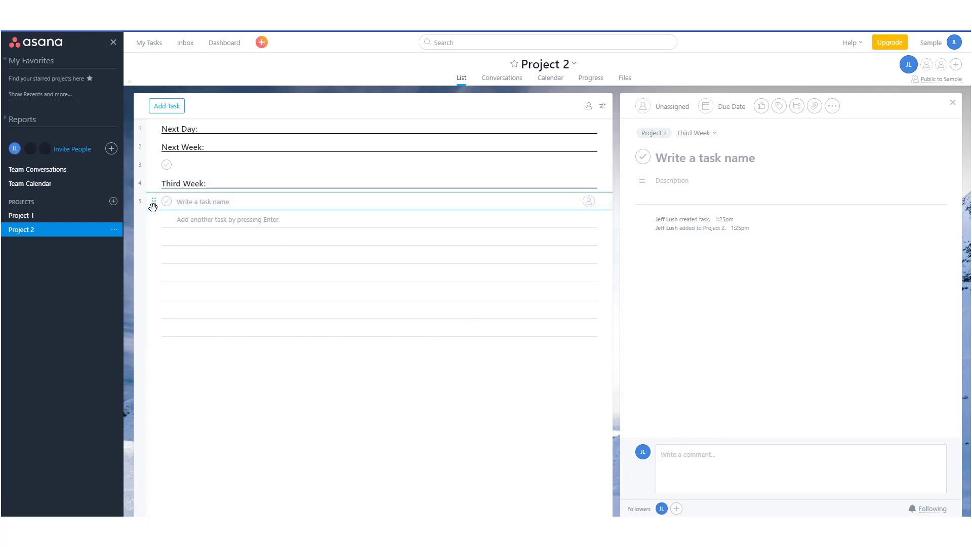
pyautogui.moveTo(154, 202); pyautogui.dragTo(156, 134)
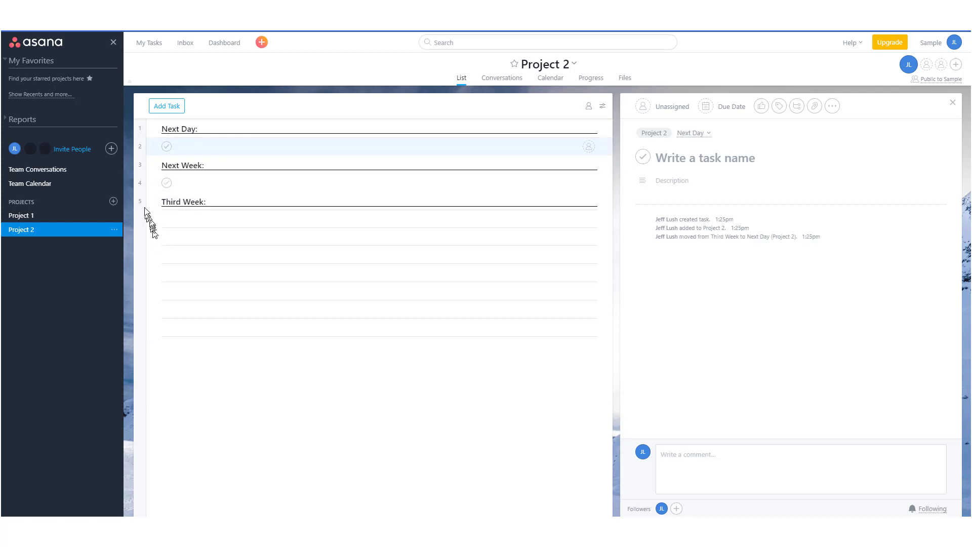
pyautogui.moveTo(152, 202)
pyautogui.mouseDown()
pyautogui.moveTo(159, 166)
pyautogui.moveTo(163, 208)
pyautogui.mouseUp()
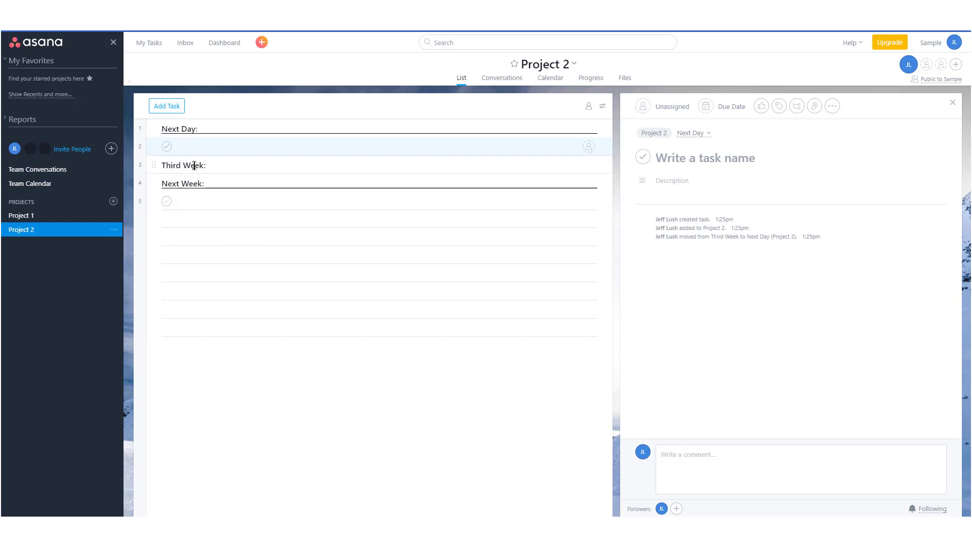
# Name the blank task in the Next Day section "task 1" and add "task 2" below it
pyautogui.click(216, 148)
pyautogui.write('task ')
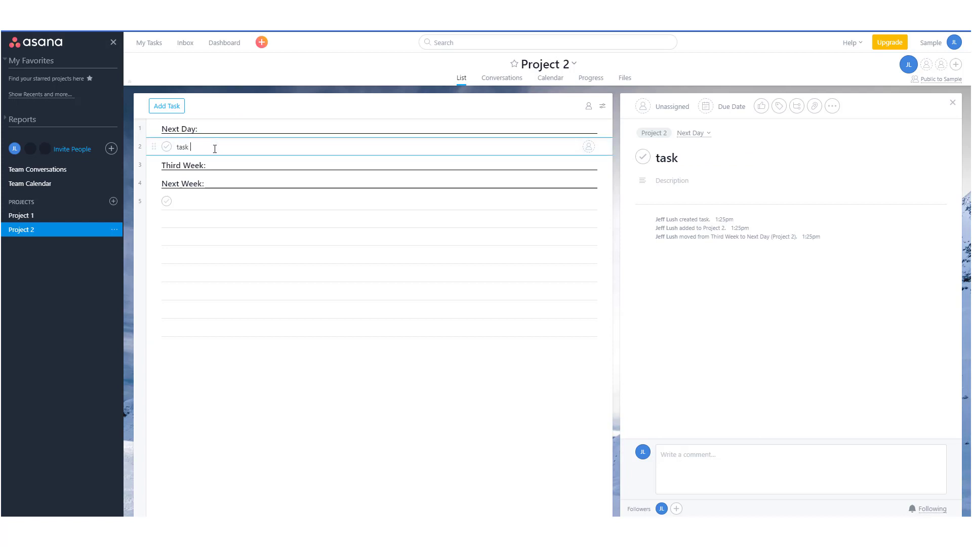
pyautogui.write('1')
pyautogui.press('Return')
pyautogui.write('tas')
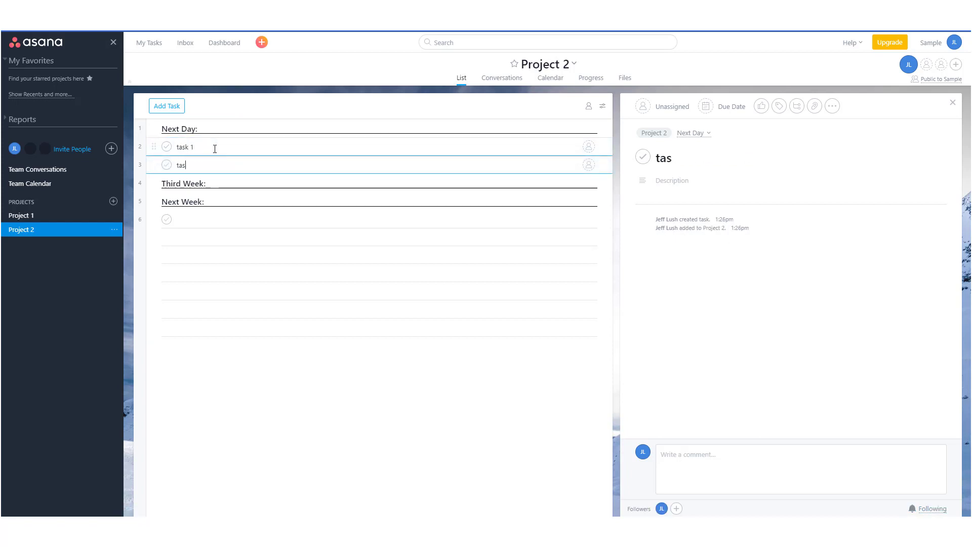
pyautogui.write('k 2')
# Add a task named "task 3" to the Third Week section, with a blank task beneath it
pyautogui.click(228, 181)
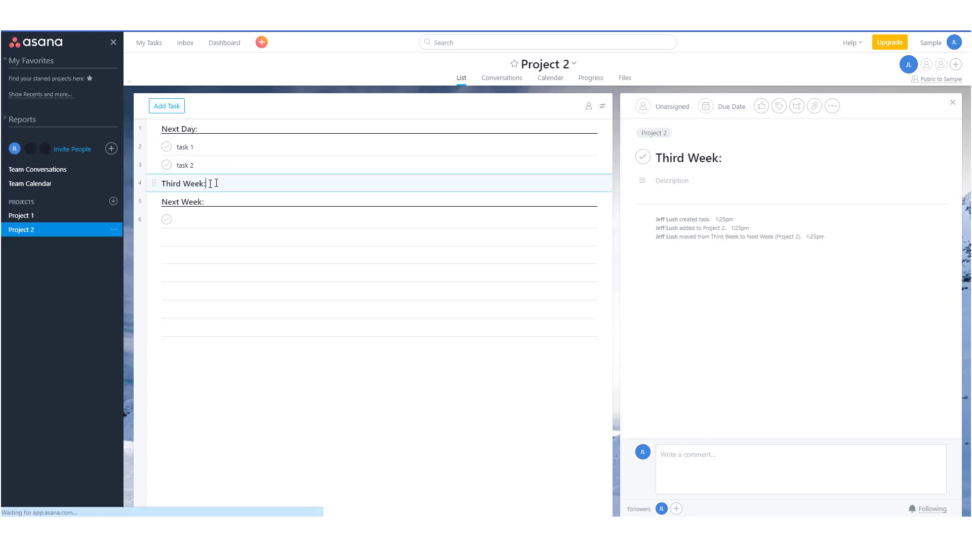
pyautogui.press('Return')
pyautogui.write('t')
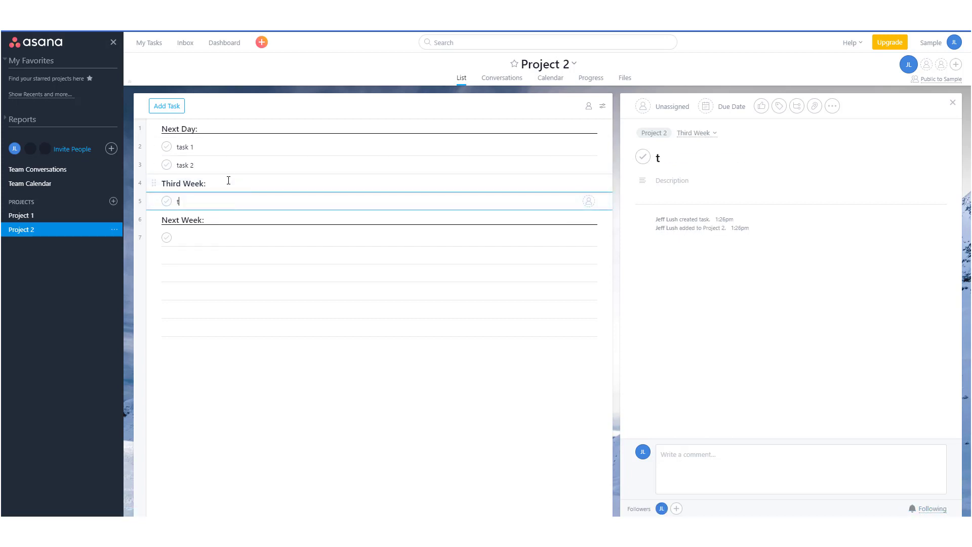
pyautogui.write('ask 3')
pyautogui.press('Return')
# Add a blank task at the end of Next Week, and move task 3 into Next Day below task 2
pyautogui.click(217, 275)
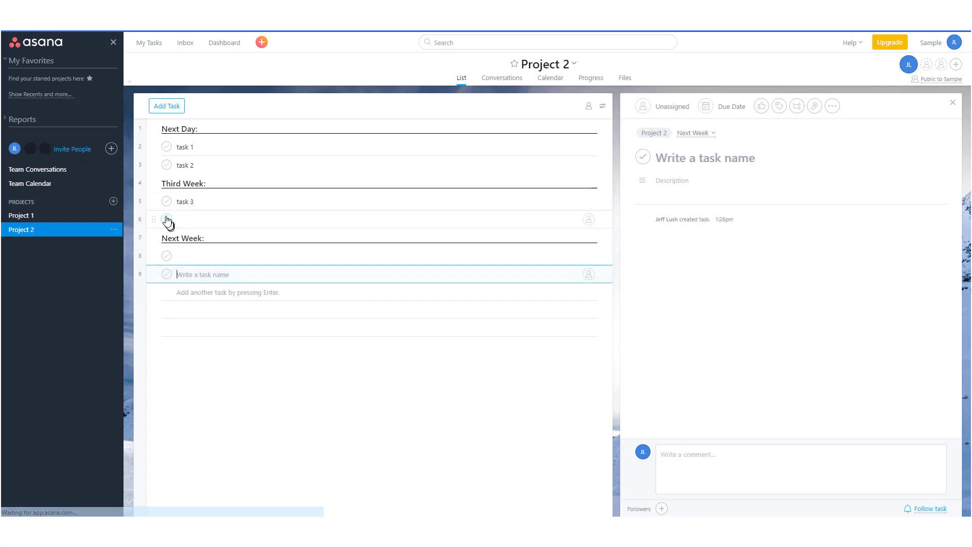
pyautogui.moveTo(162, 200); pyautogui.dragTo(152, 183)
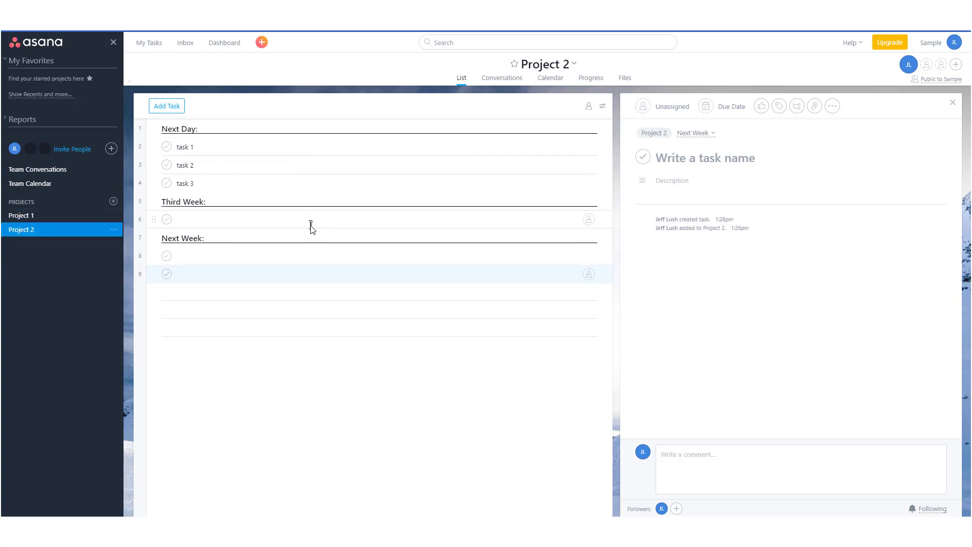
pyautogui.click(953, 106)
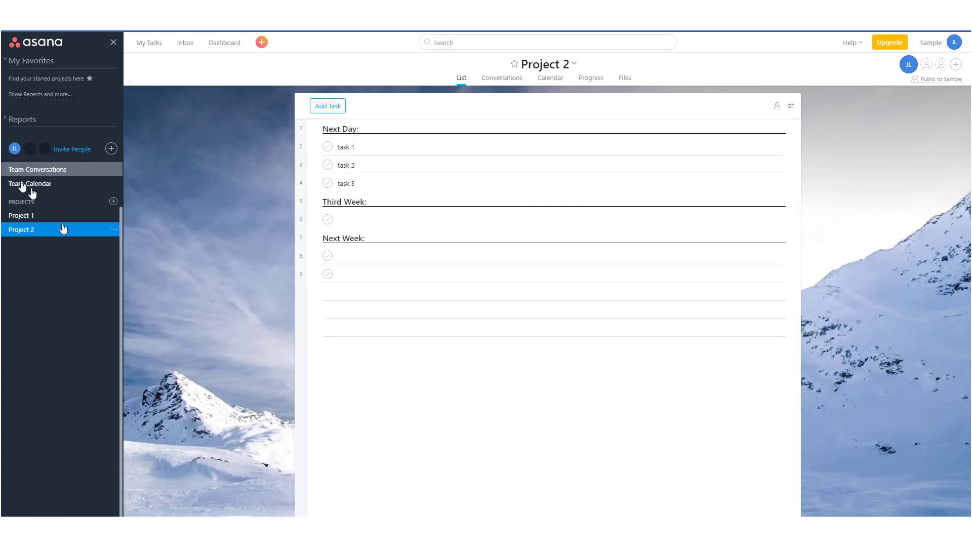
# Add Project 1 to the dashboard, view its summary there and close the summary
pyautogui.click(23, 215)
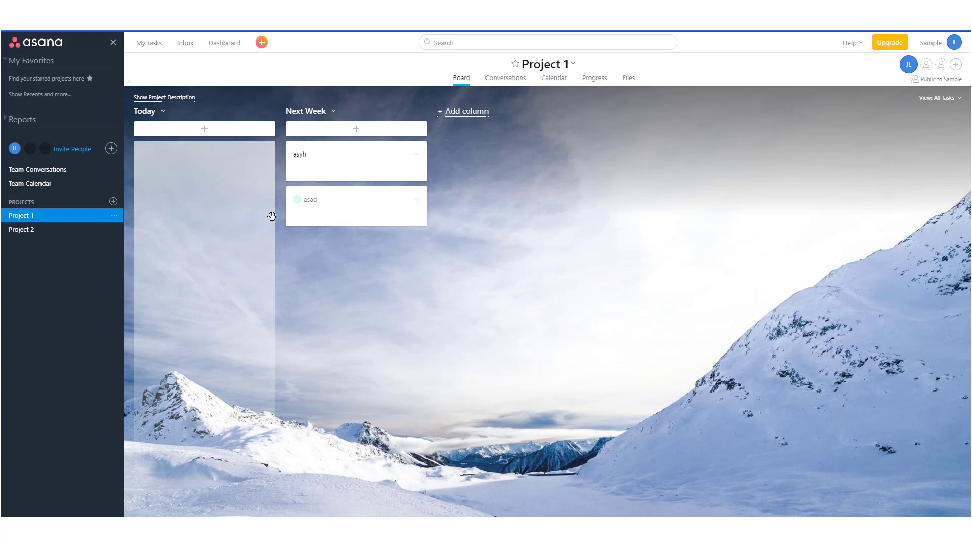
pyautogui.click(573, 64)
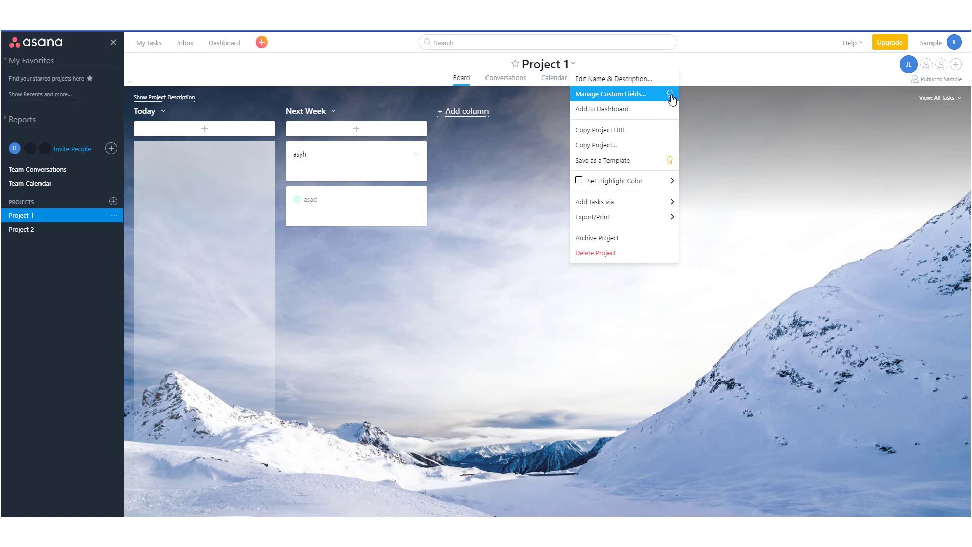
pyautogui.click(632, 112)
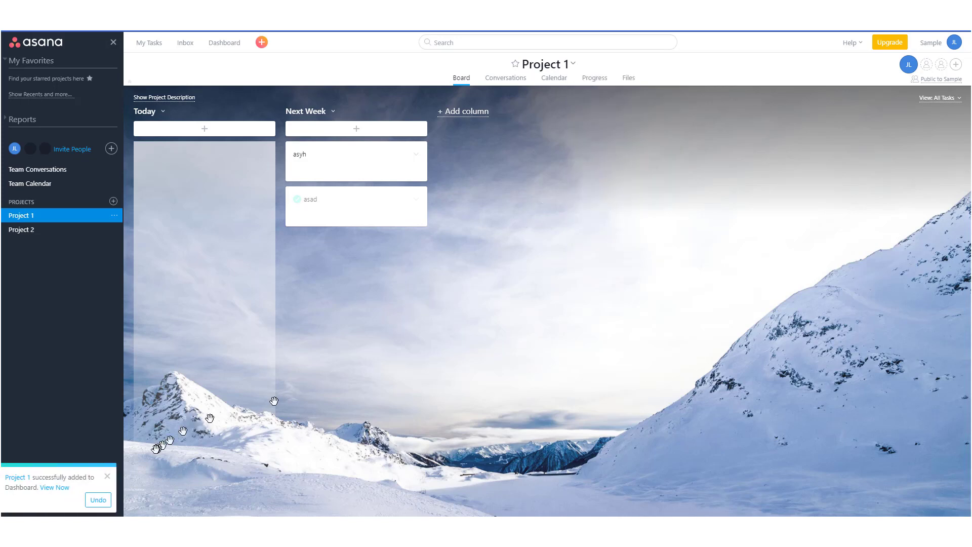
pyautogui.click(55, 488)
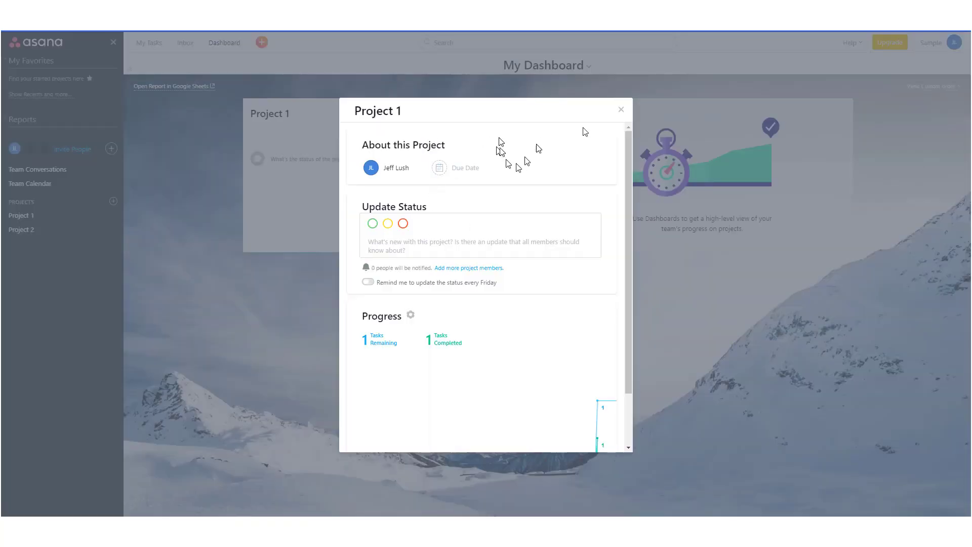
pyautogui.click(621, 110)
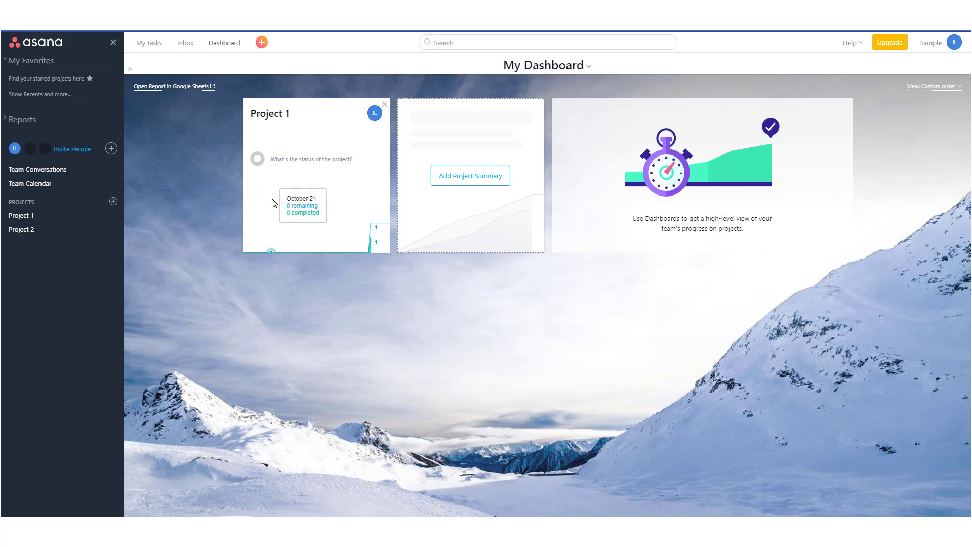
# Start a conversation in Project 1 with the subject "Lunch for Trng"
pyautogui.click(45, 215)
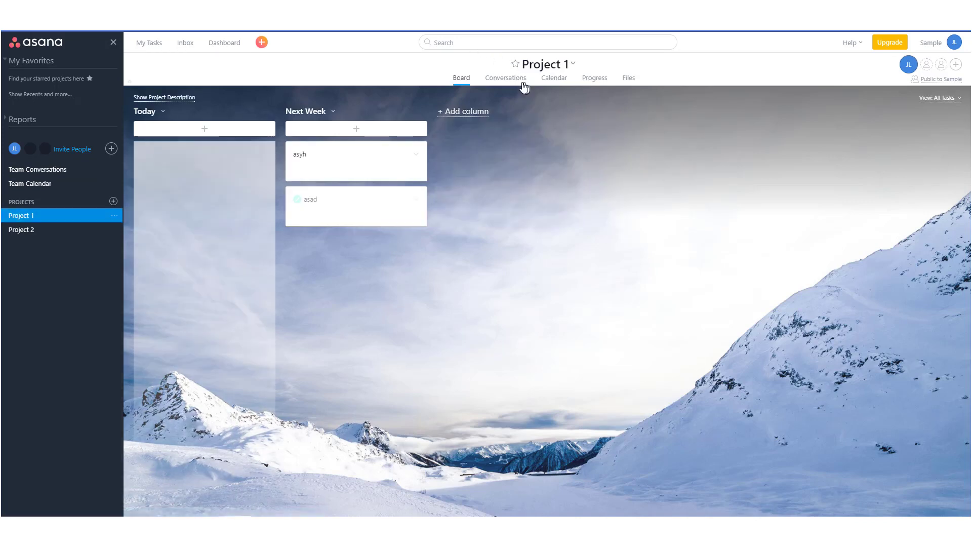
pyautogui.click(511, 84)
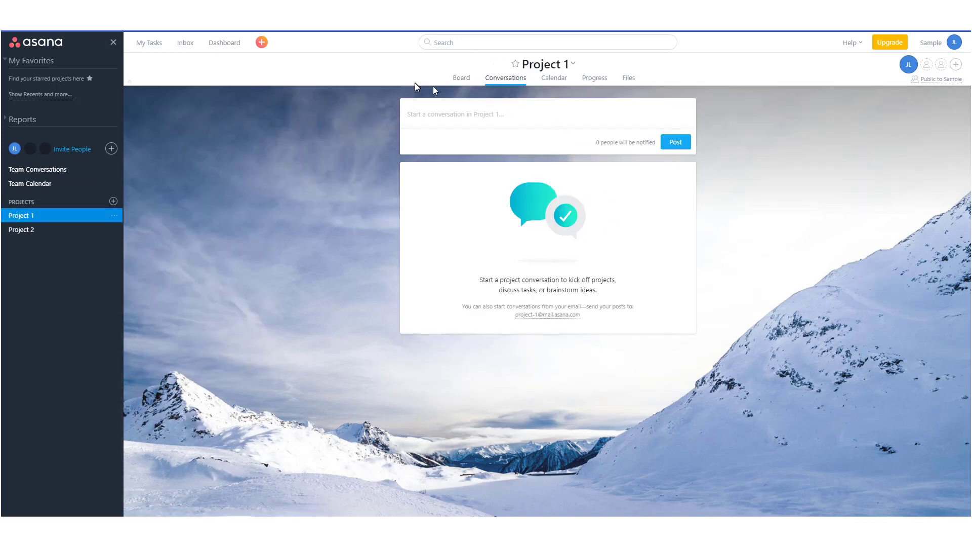
pyautogui.click(424, 109)
pyautogui.click(374, 307)
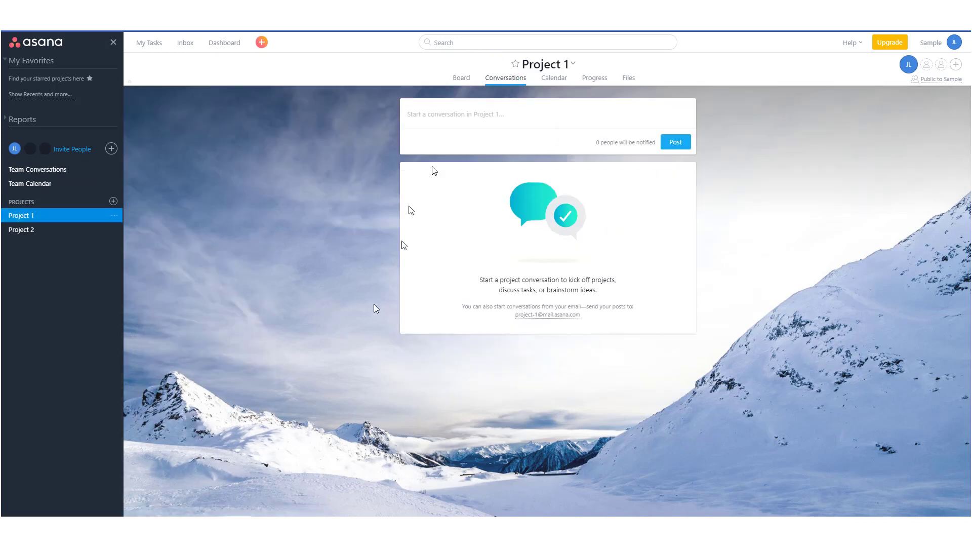
pyautogui.click(425, 119)
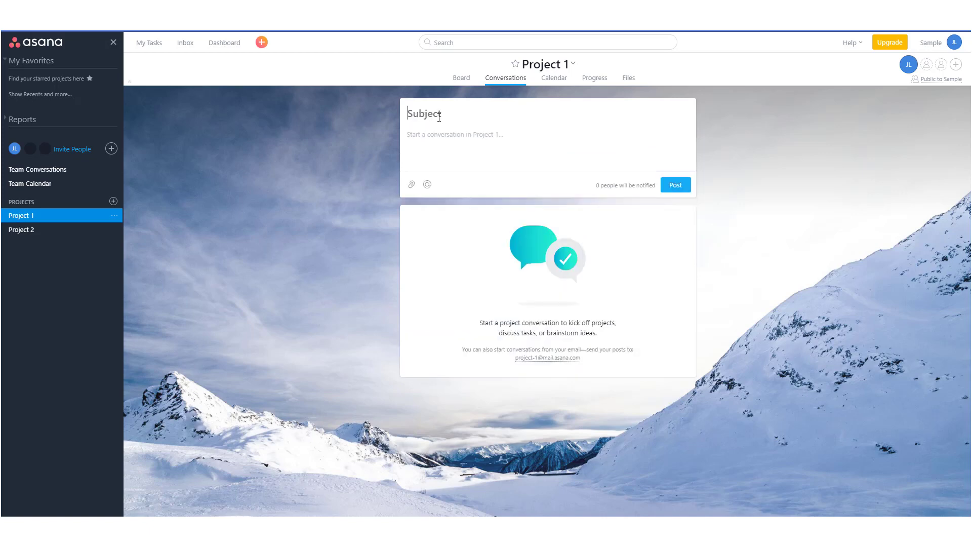
pyautogui.write('Lunch for Trng')
# Start an @ mention in the conversation's message body and delete it again
pyautogui.click(424, 134)
pyautogui.write('@')
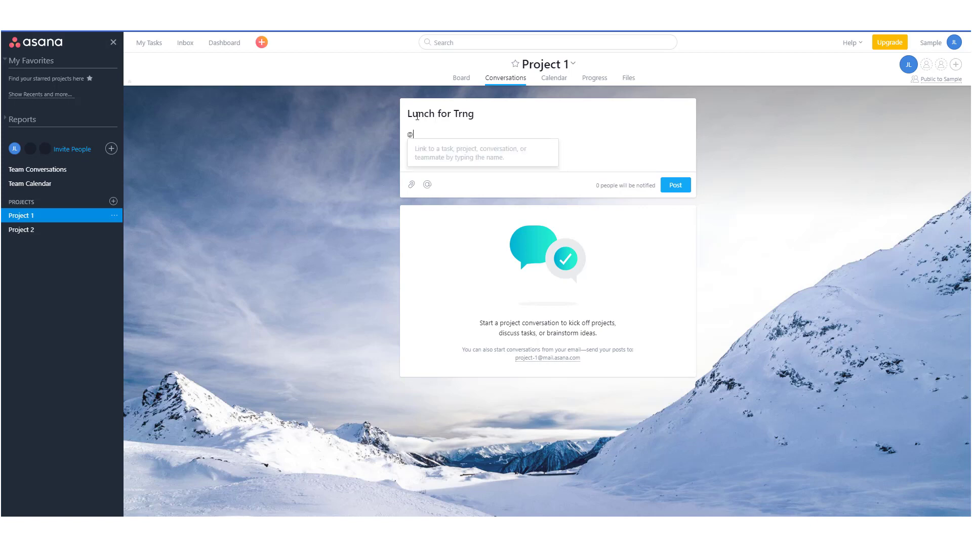
pyautogui.click(341, 153)
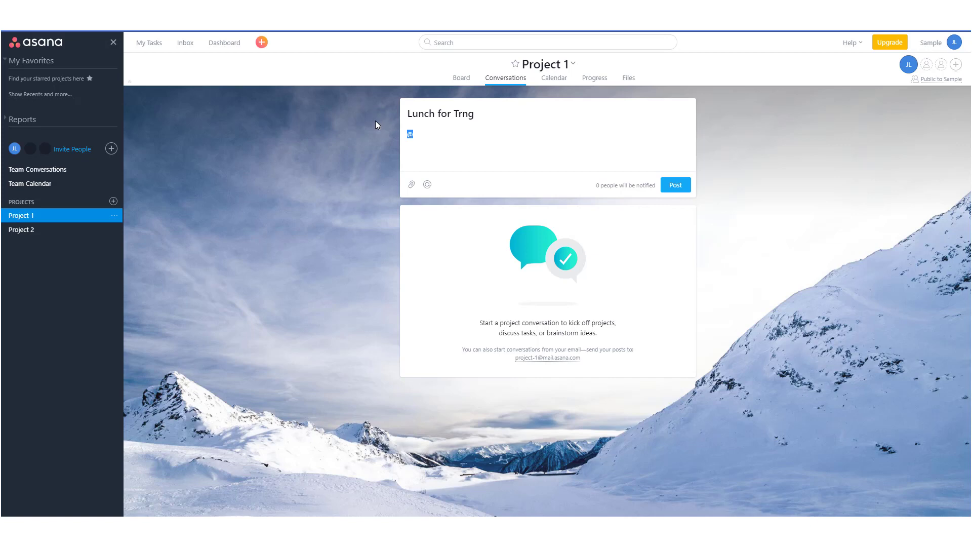
pyautogui.press('BackSpace')
# Add an unnamed task on January 2, 2018 in Project 1's calendar and close its details
pyautogui.click(556, 79)
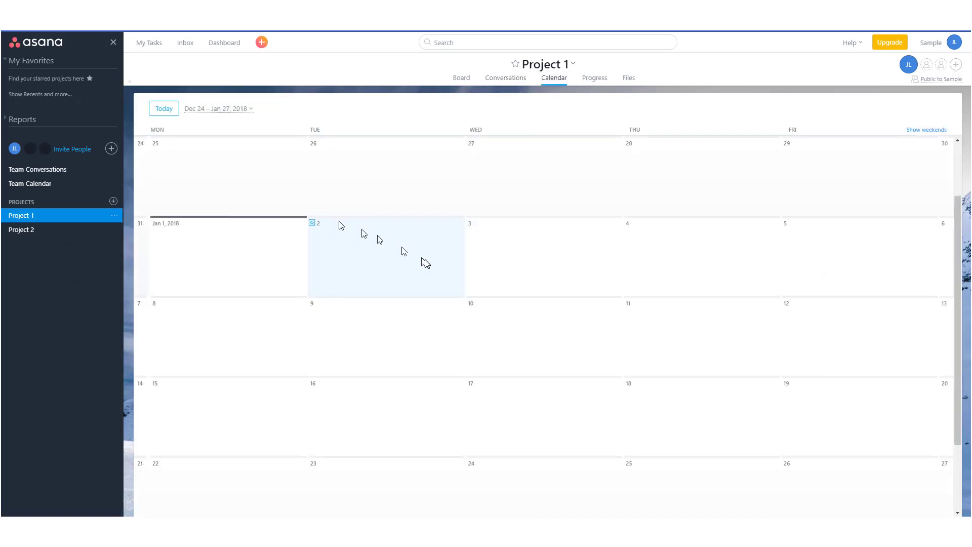
pyautogui.scroll(4, 425, 263)
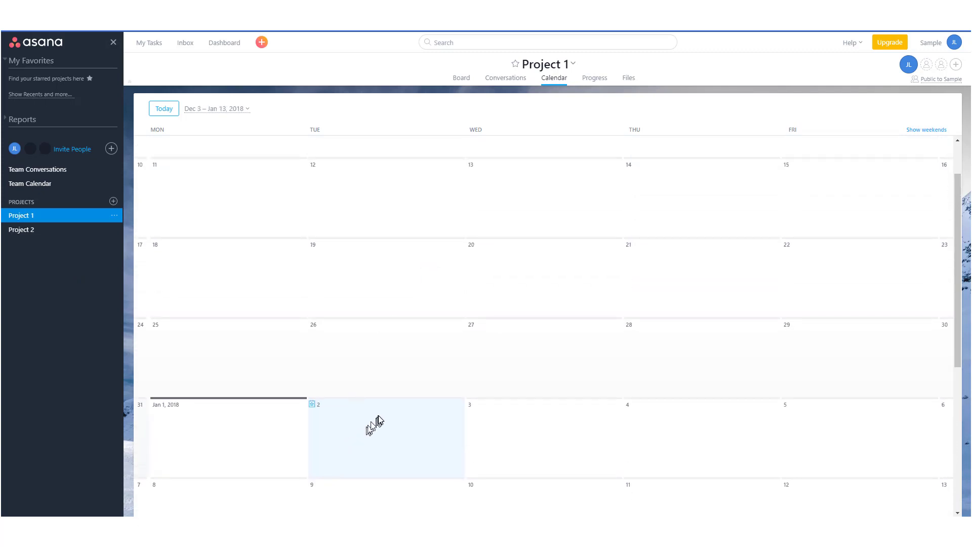
pyautogui.scroll(-1, 381, 417)
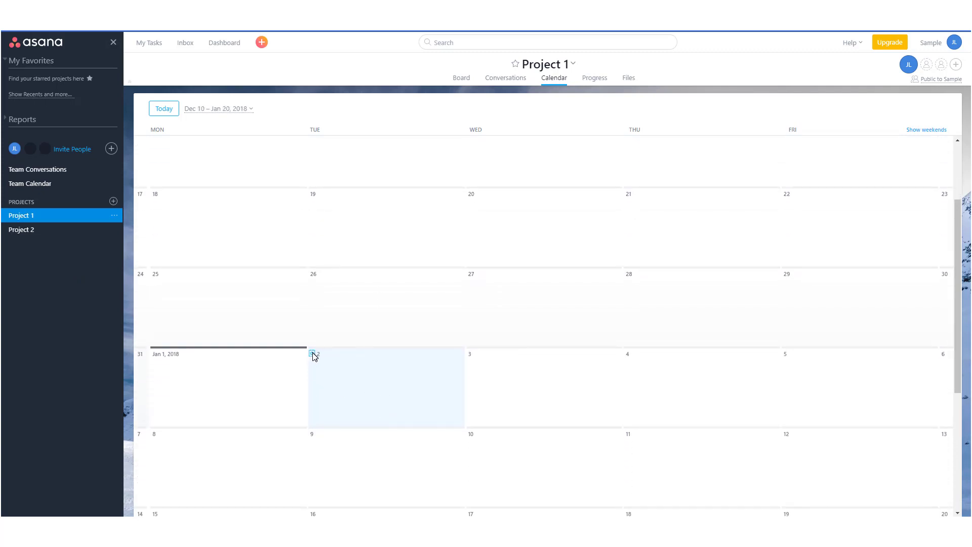
pyautogui.click(313, 353)
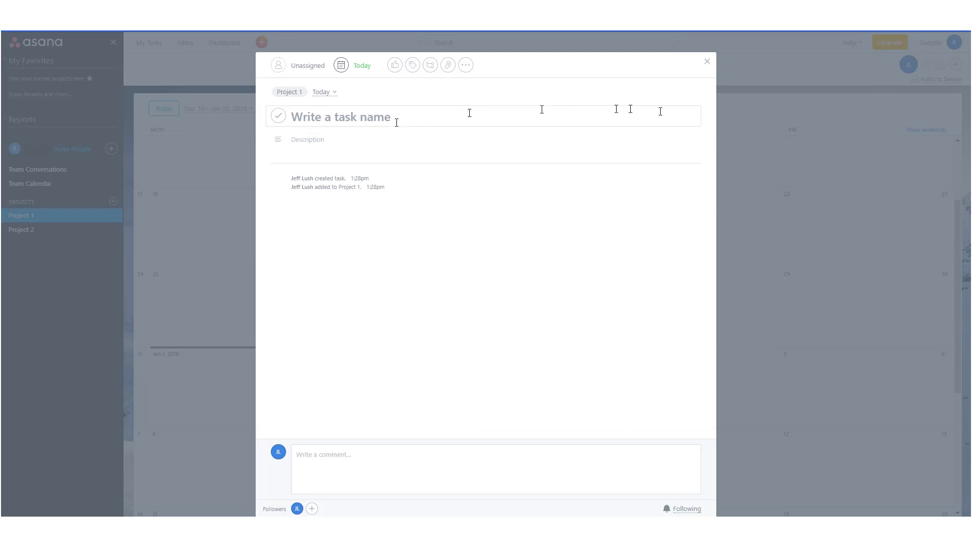
pyautogui.click(707, 62)
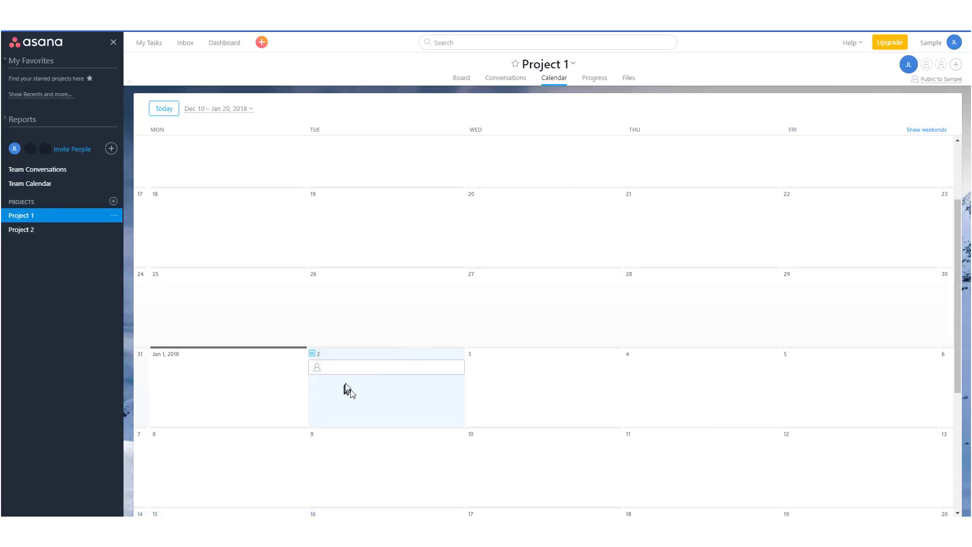
# Add a task named "Task 1" on January 2 in the calendar and close its details
pyautogui.click(336, 368)
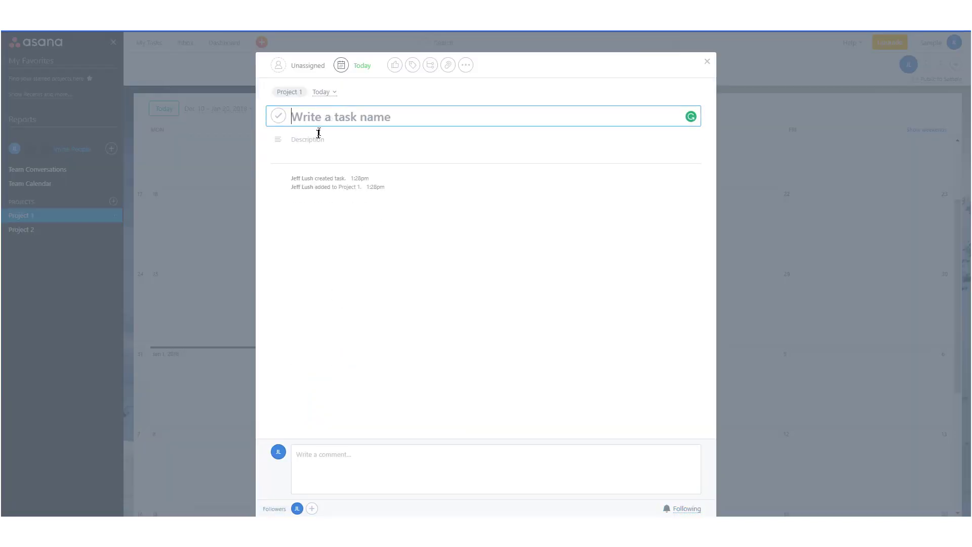
pyautogui.write('Task 1')
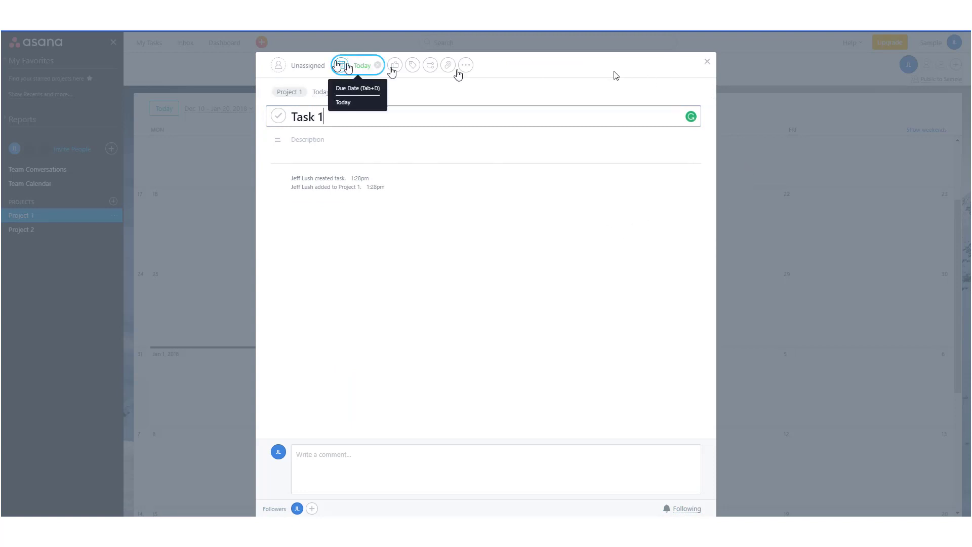
pyautogui.click(707, 62)
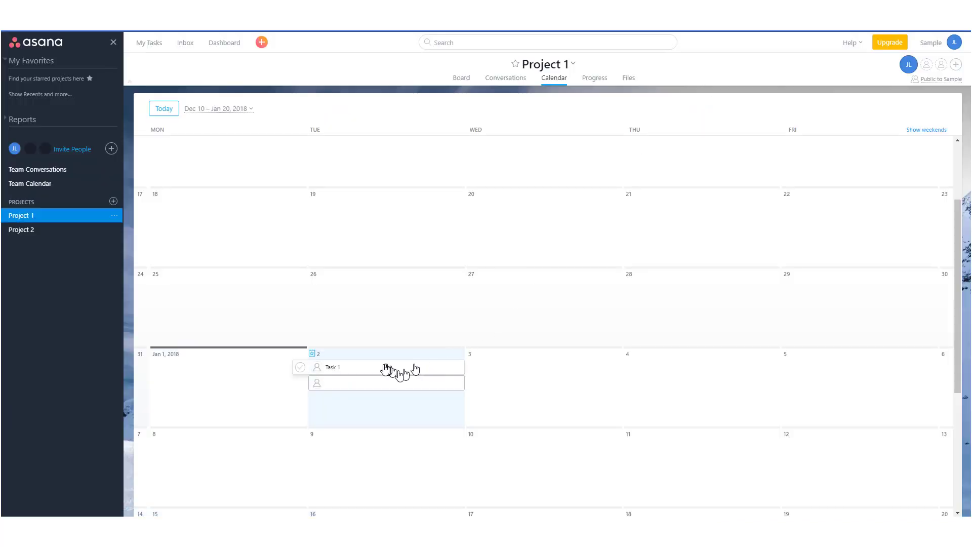
# Reschedule Task 1 to January 4 and the unnamed task to January 10 in the calendar
pyautogui.moveTo(351, 369); pyautogui.dragTo(630, 375)
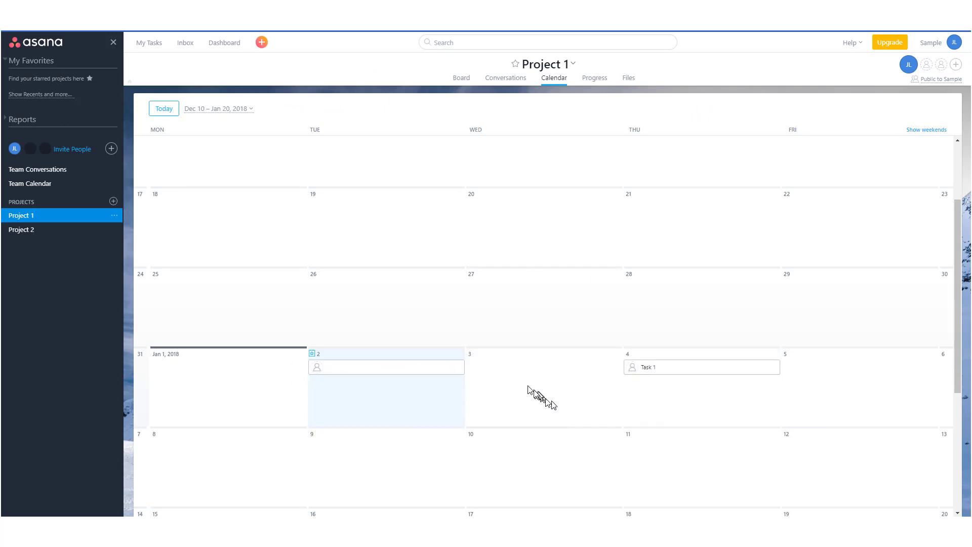
pyautogui.moveTo(386, 369); pyautogui.dragTo(497, 454)
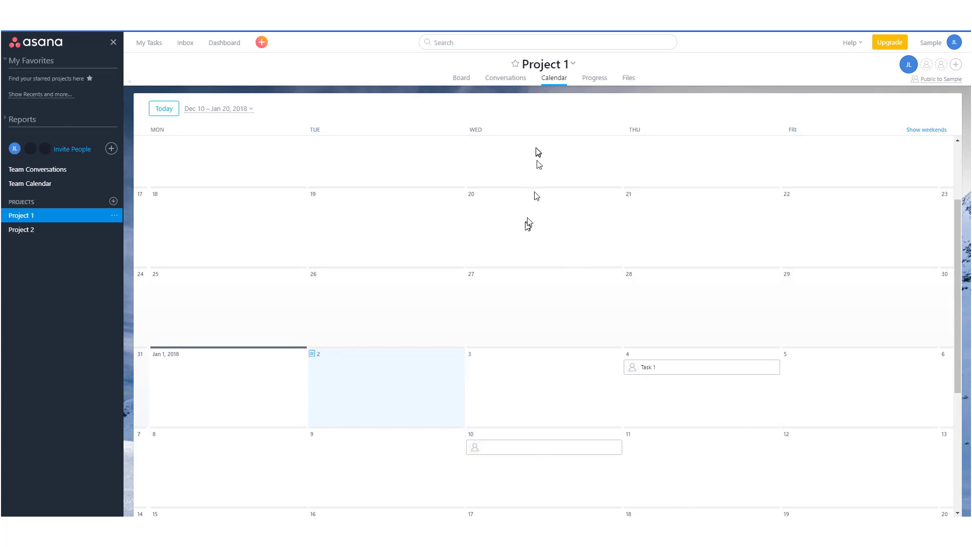
# Choose the red status in the status update on Project 1's progress page
pyautogui.click(595, 78)
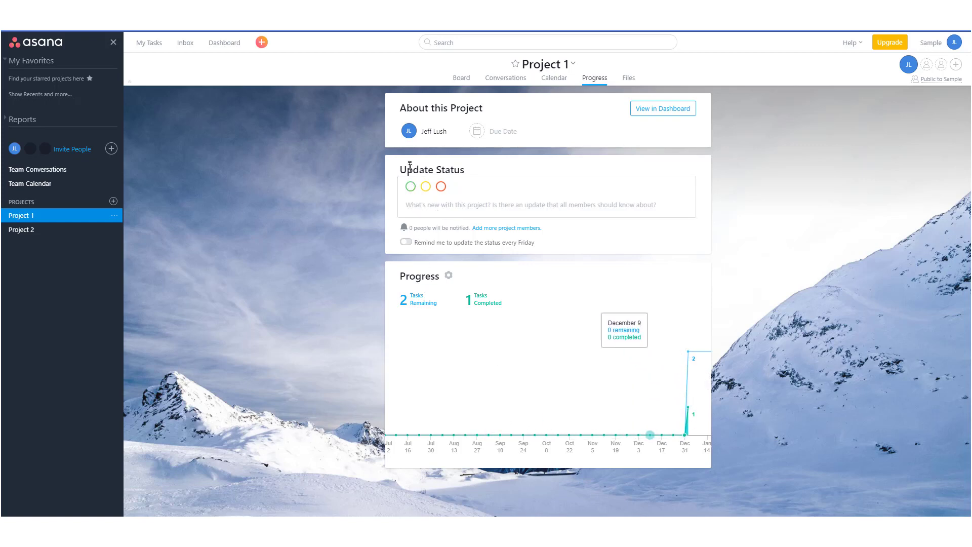
pyautogui.click(441, 188)
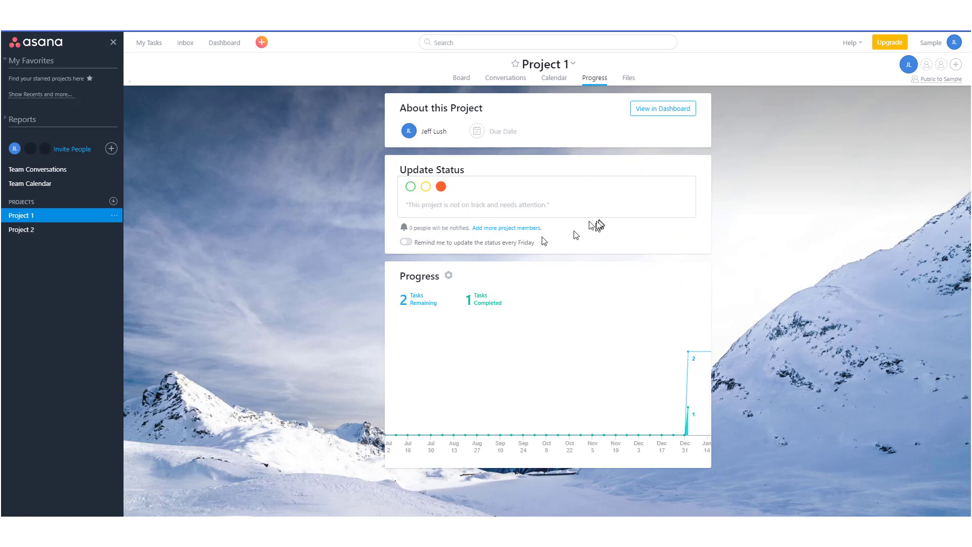
# View the file attachments of Project 1 and those of Project 2
pyautogui.click(631, 81)
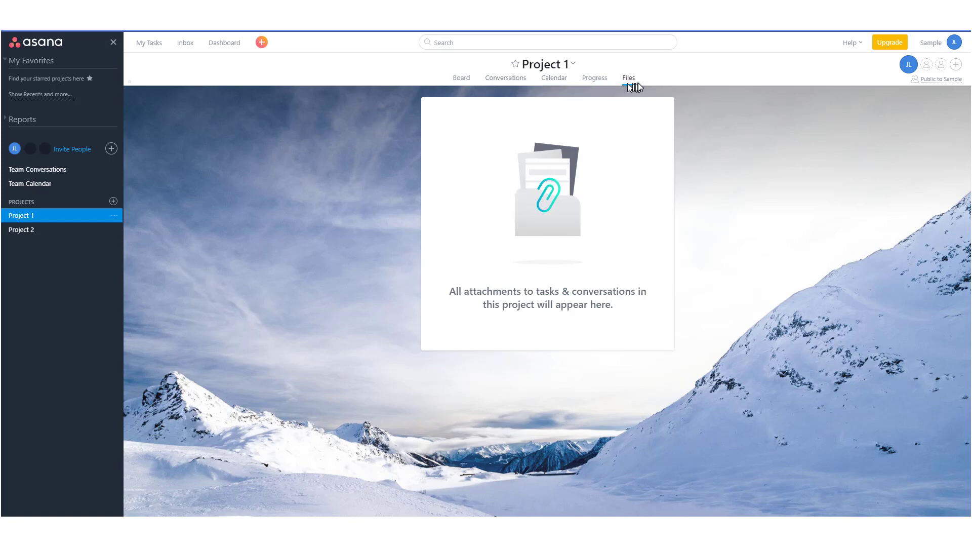
pyautogui.click(53, 230)
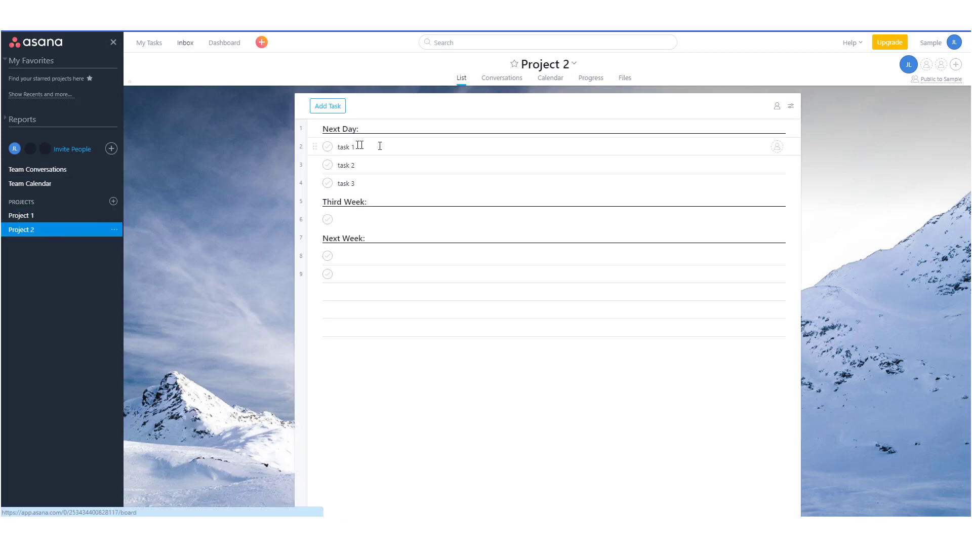
pyautogui.click(625, 79)
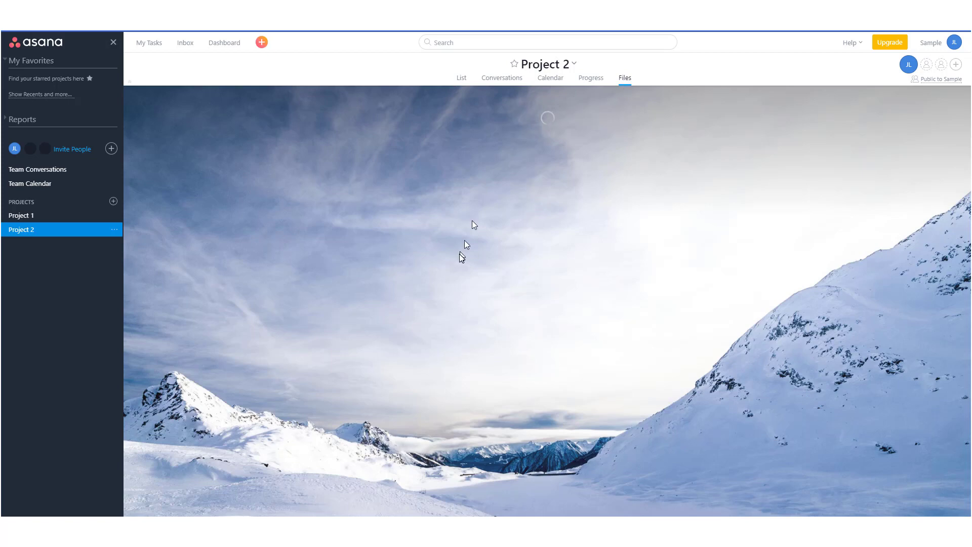